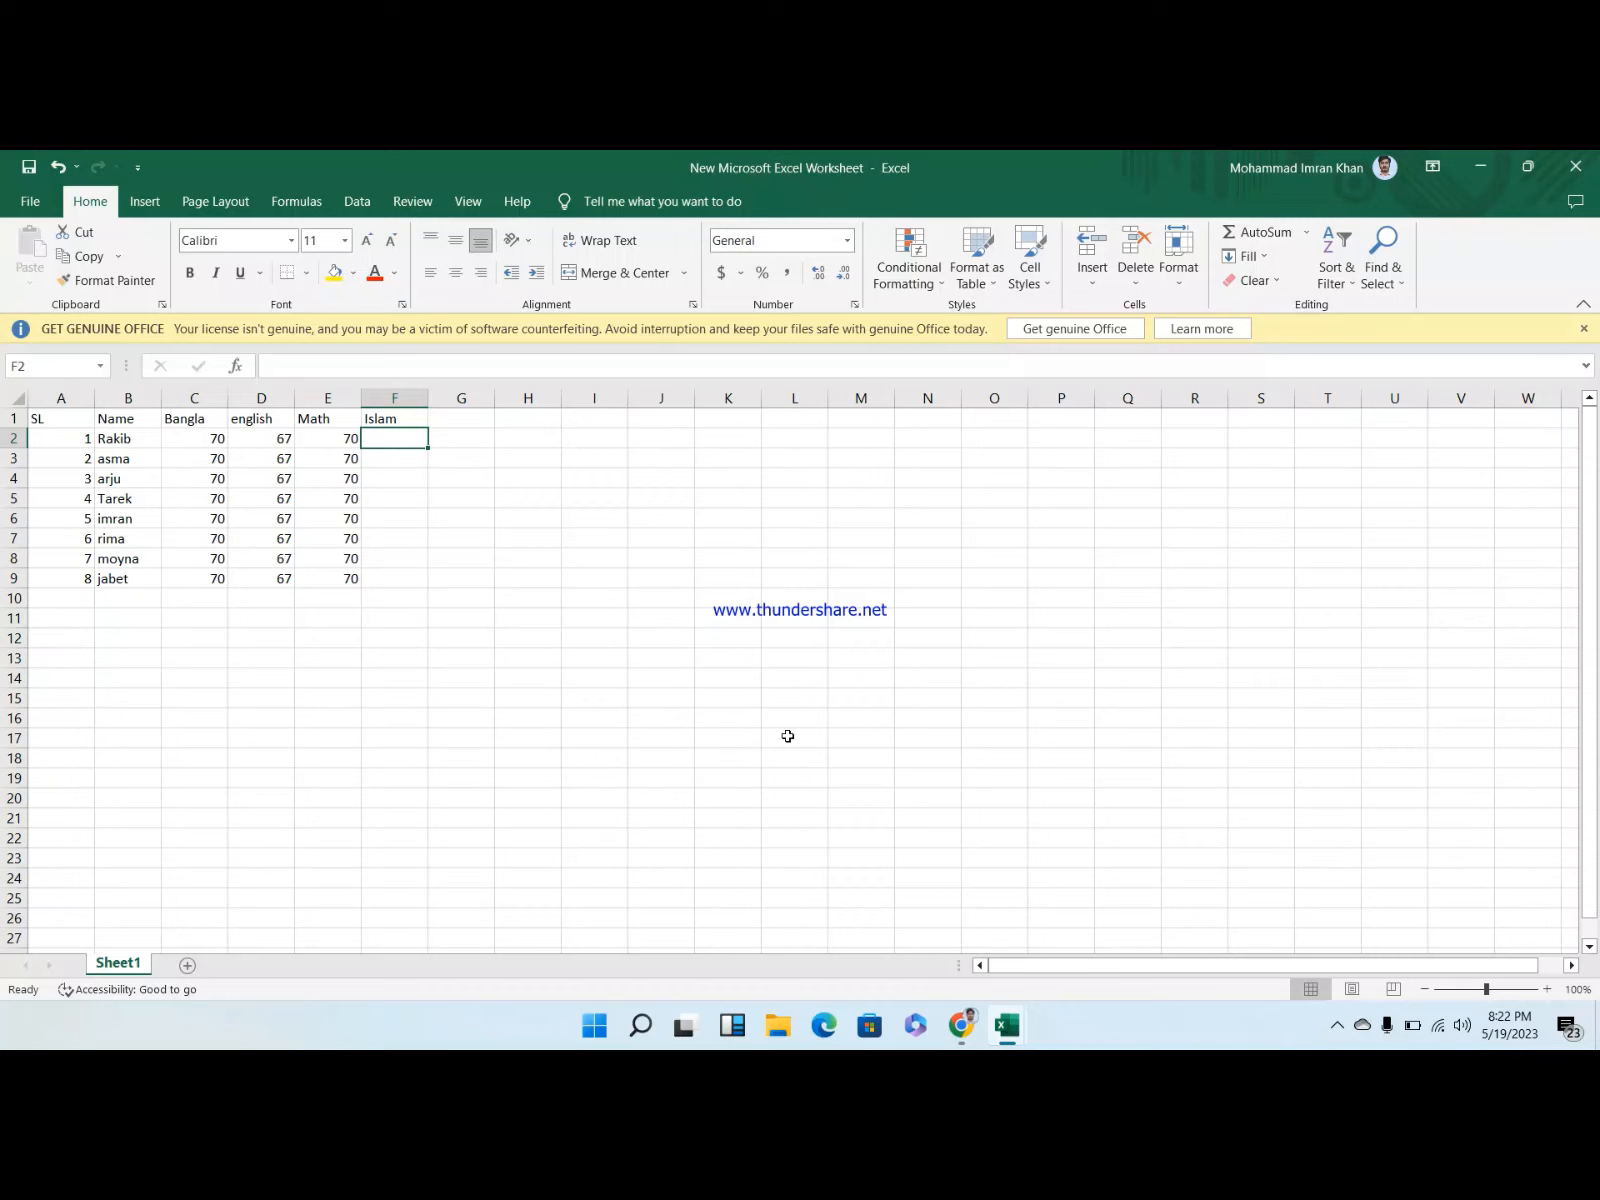
pyautogui.press('Down')
pyautogui.press('Up')
pyautogui.write('=vlo')
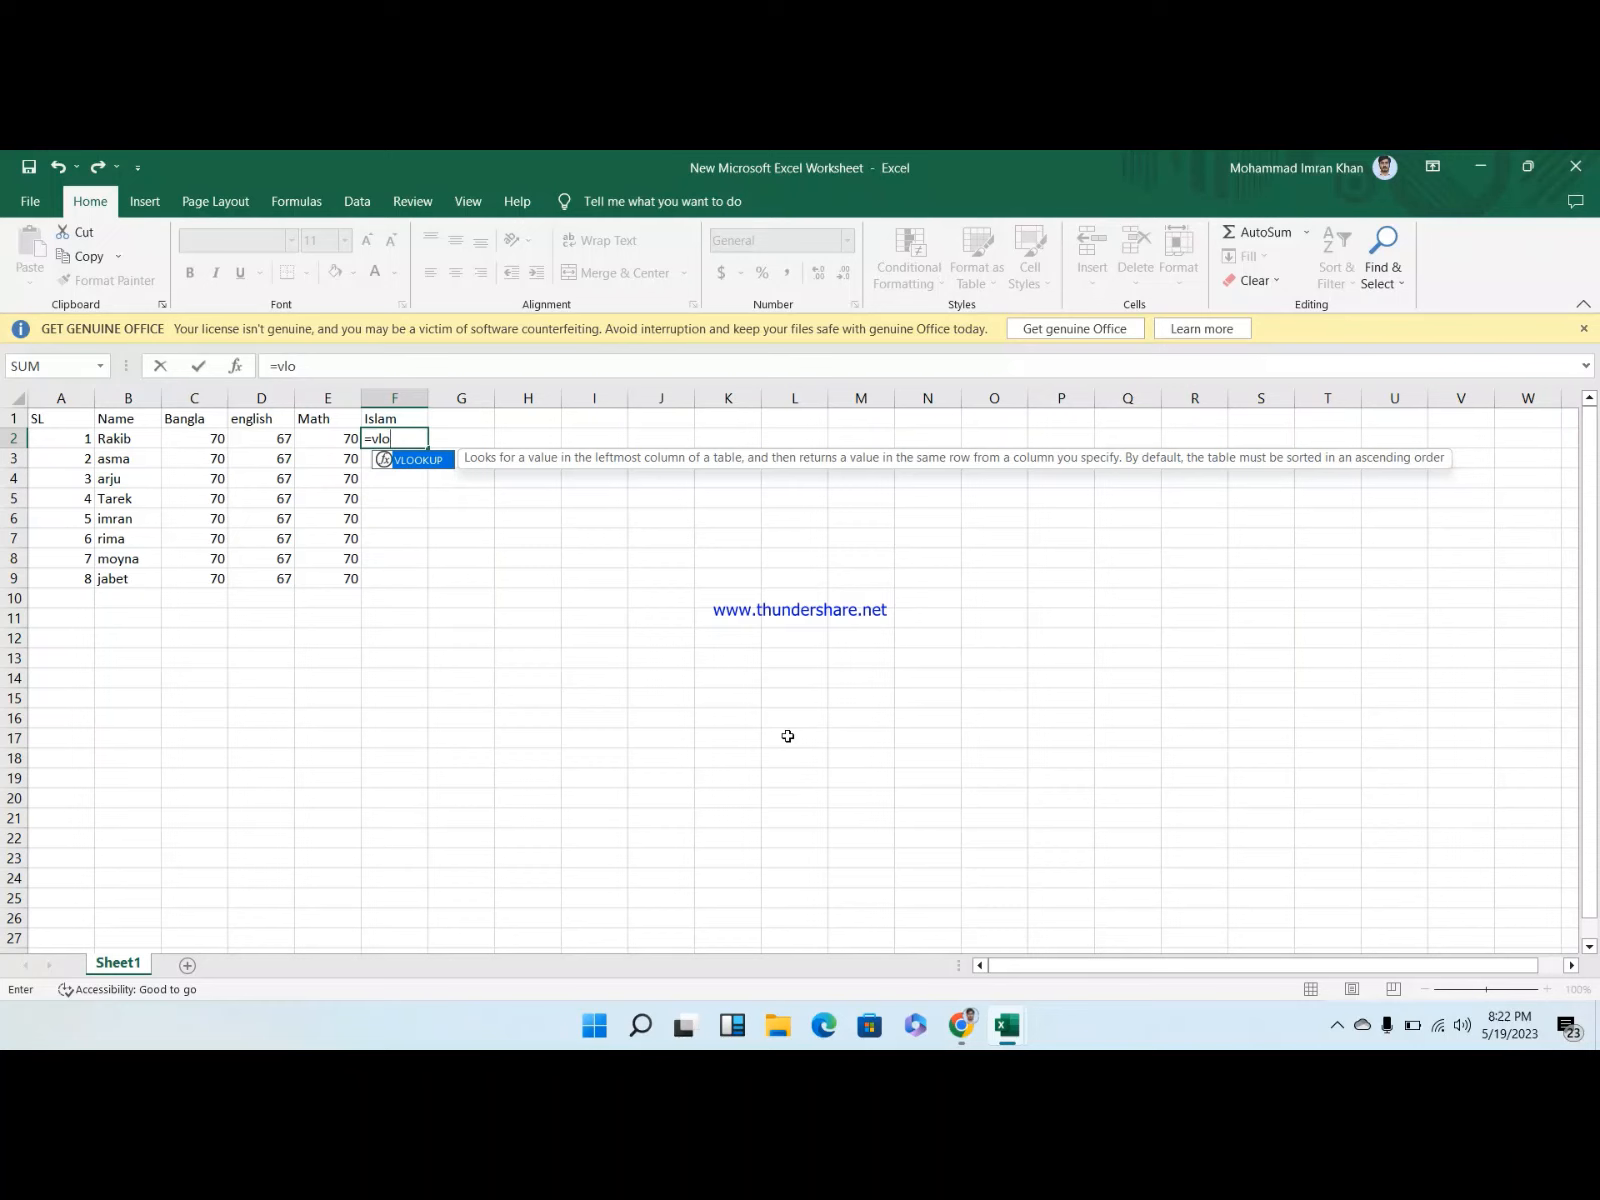
pyautogui.press('Escape')
pyautogui.press('Escape')
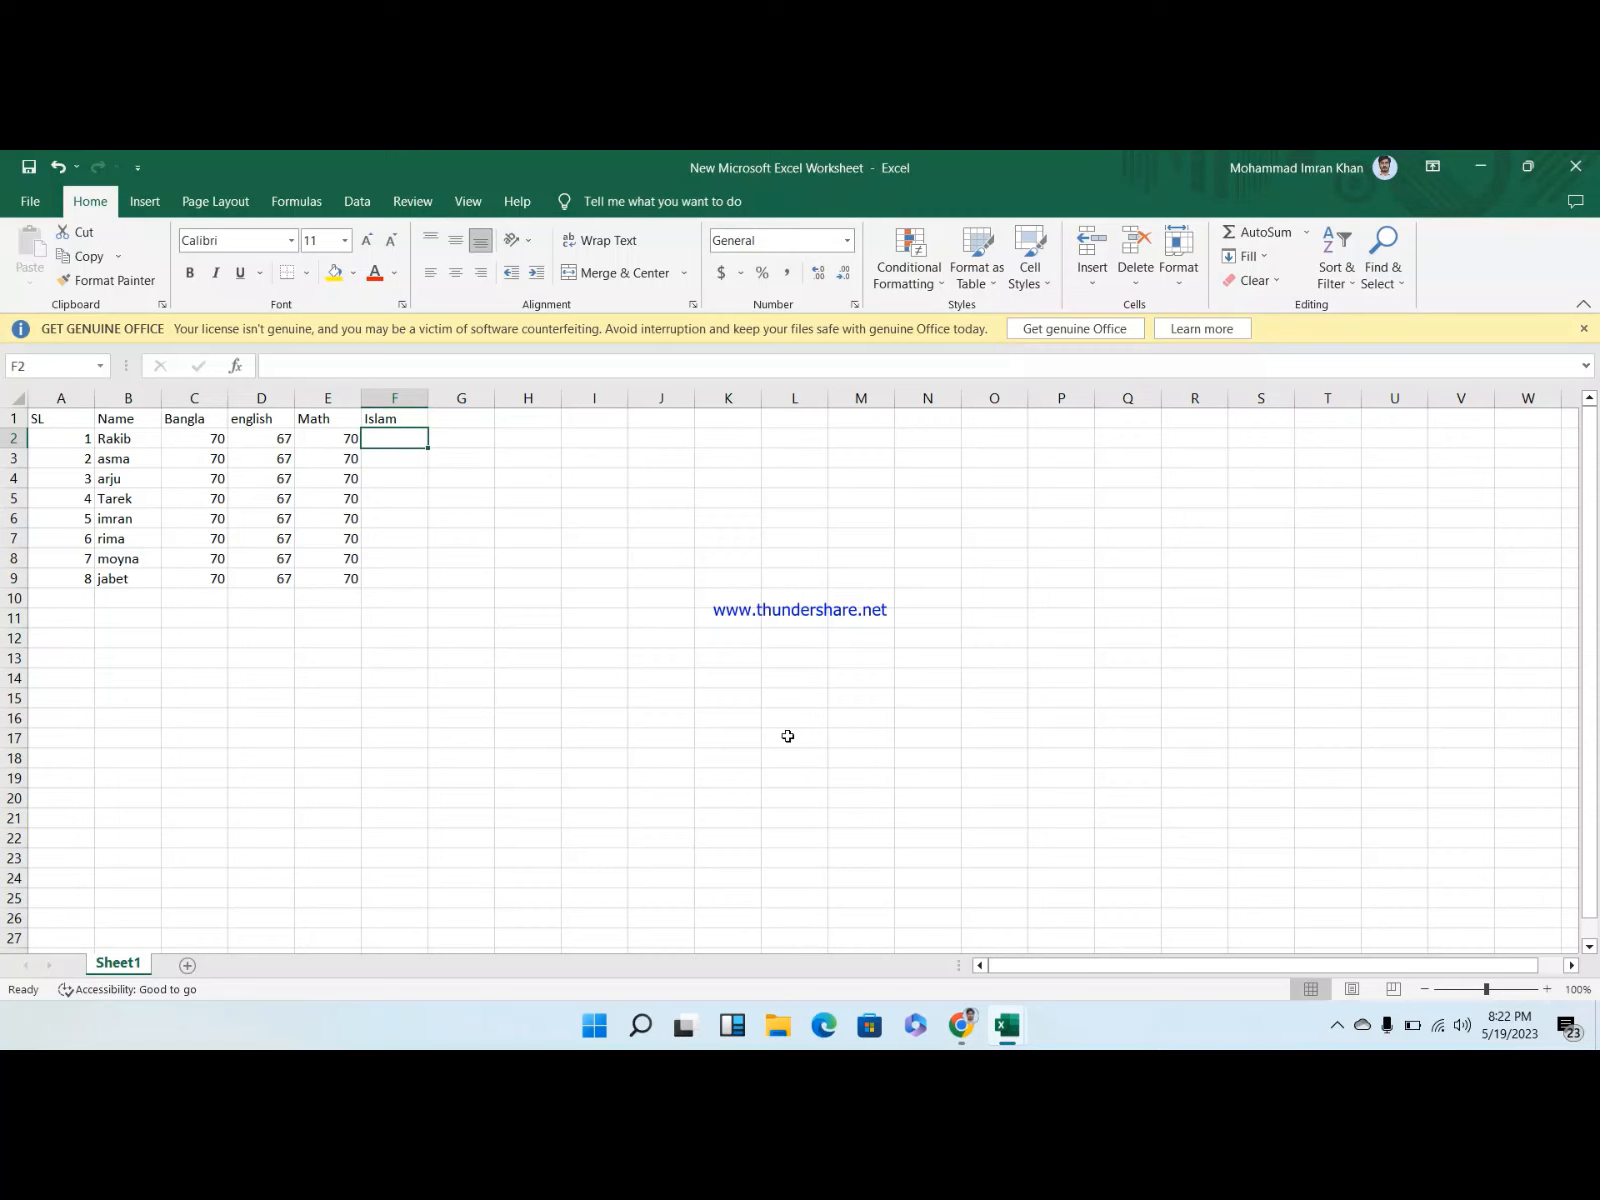
# In F2 of the marks worksheet, enter =VLOOKUP(B2,[Book1]Sheet1!$A:$B,2,0) to fetch the first student's Islam mark from Book1
pyautogui.hotkey('alt', 'Tab')
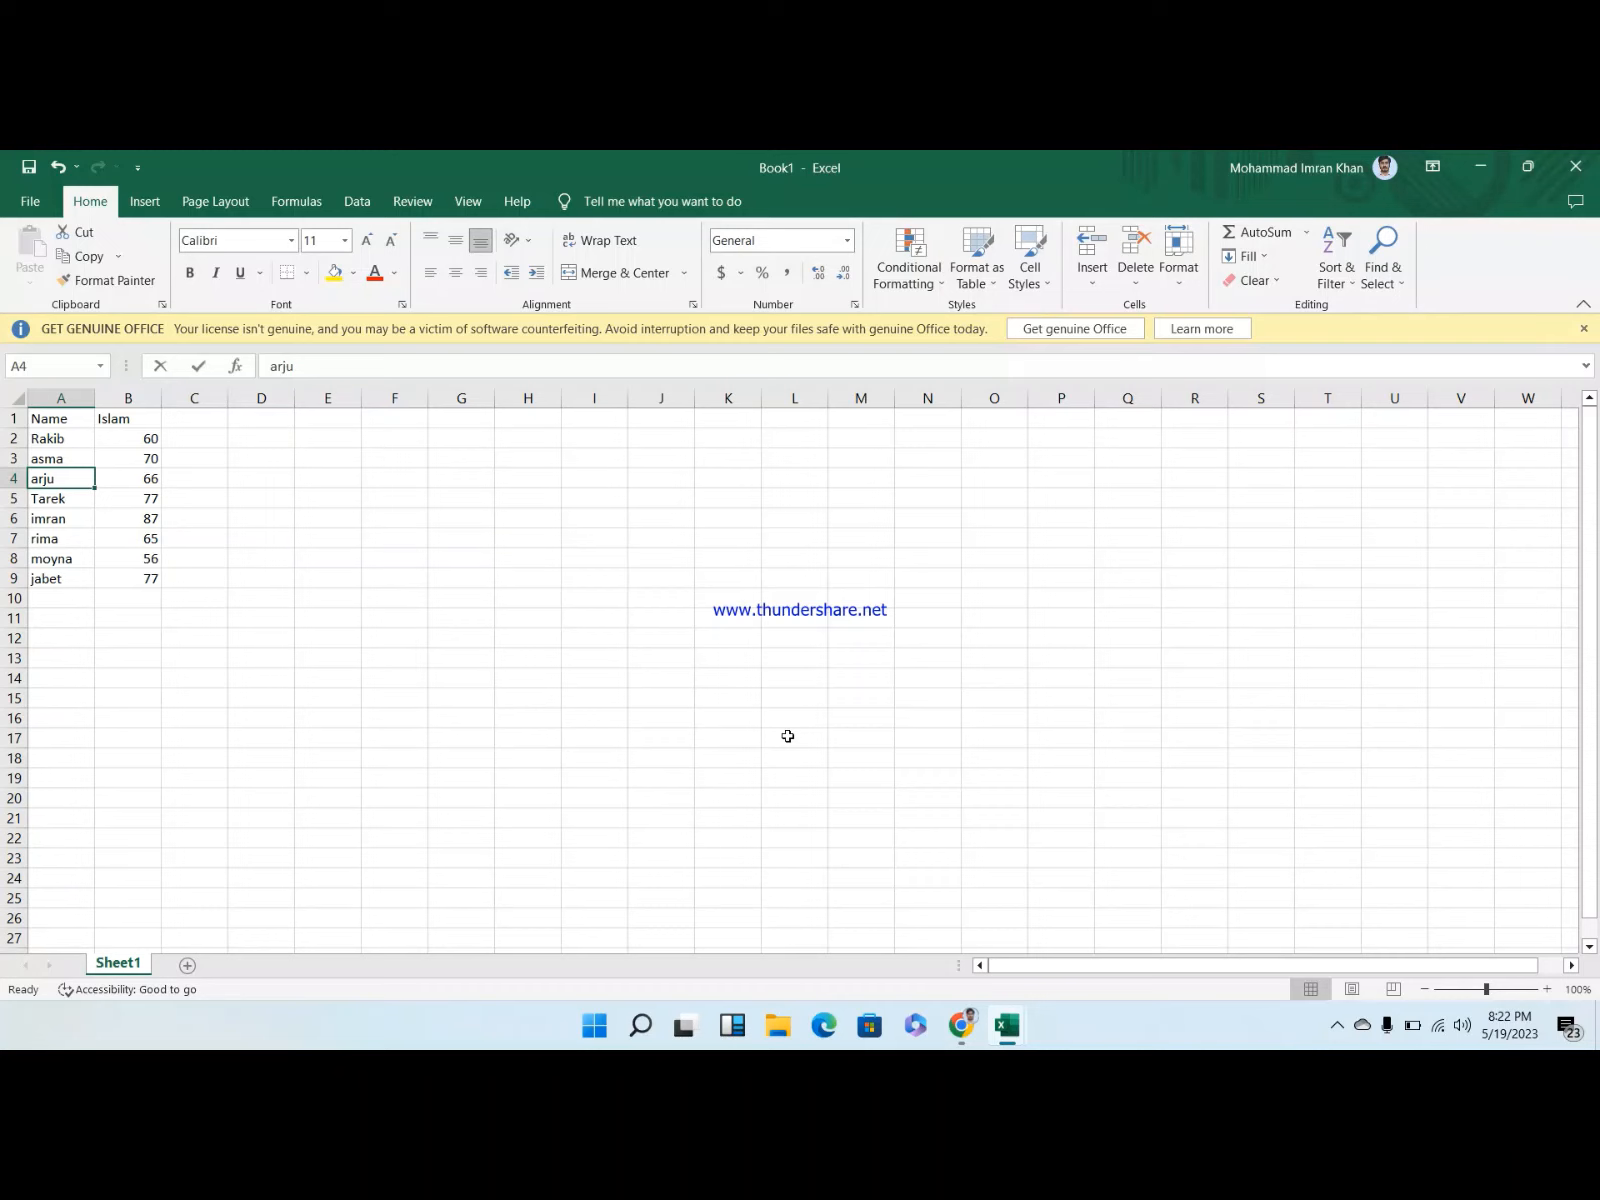
pyautogui.hotkey('alt', 'Tab')
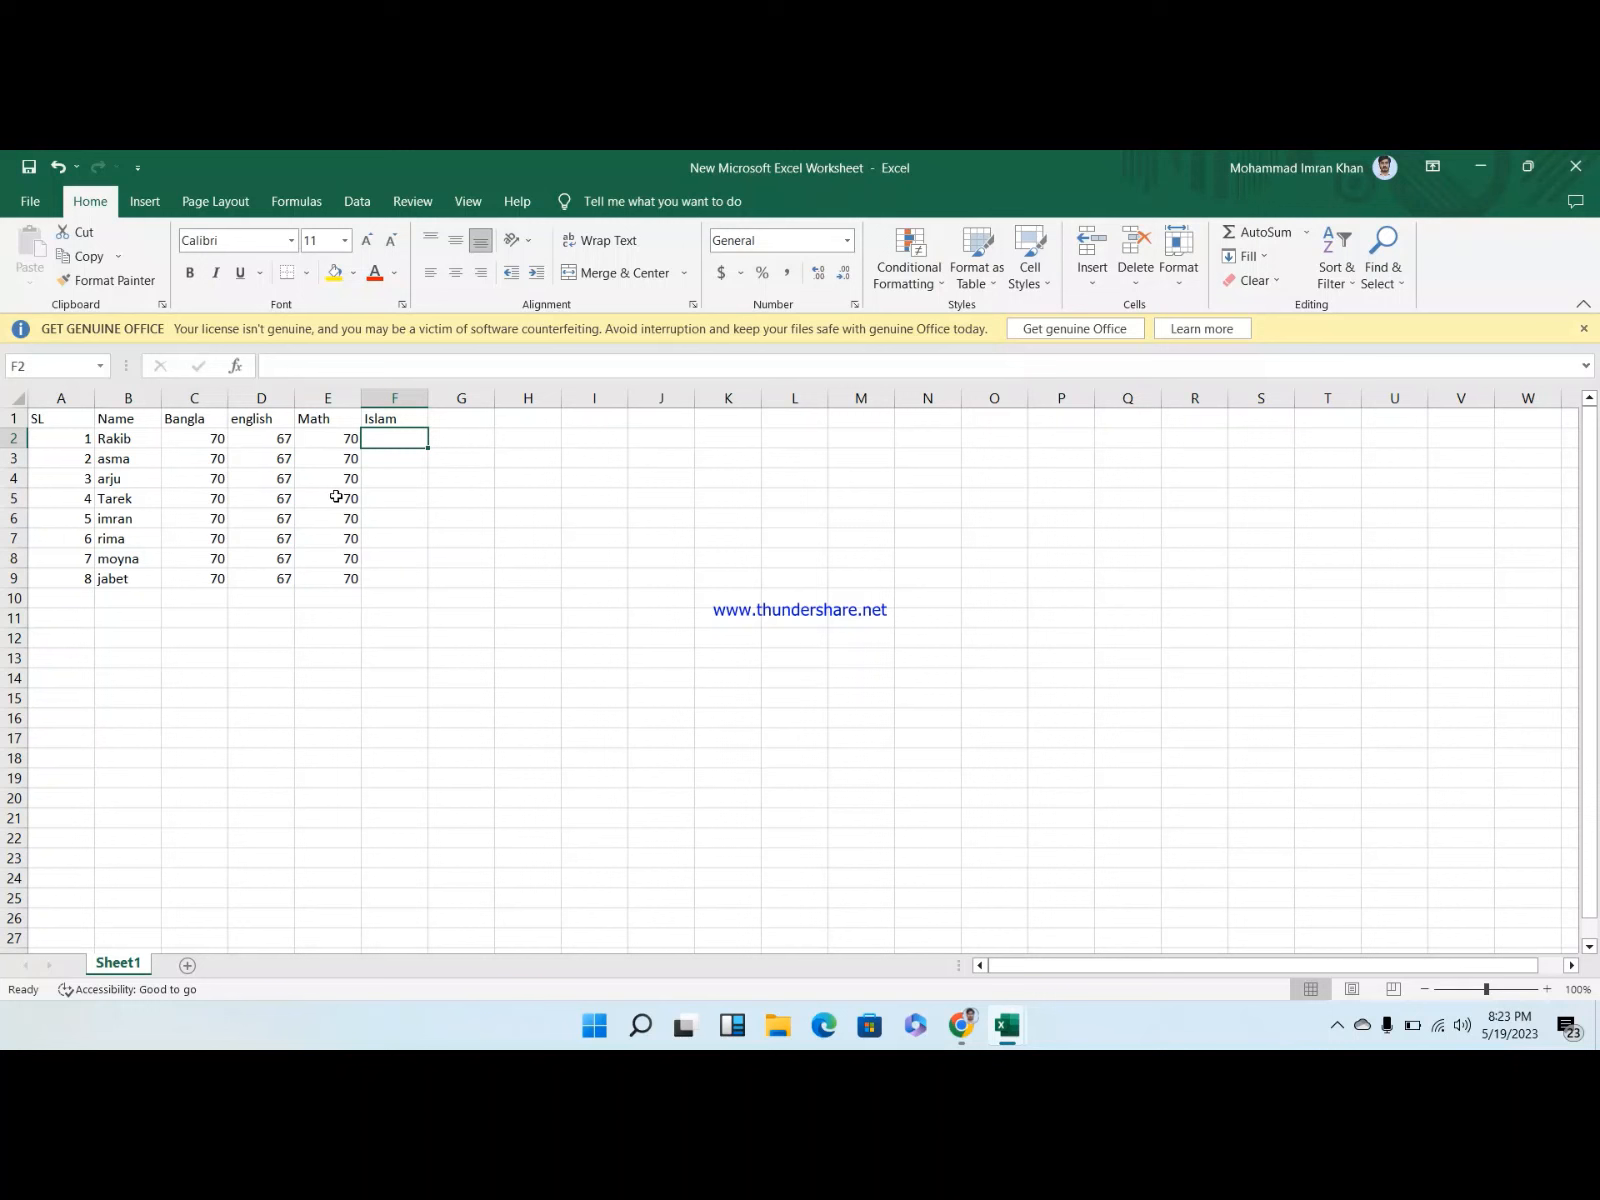
pyautogui.write('=vlo')
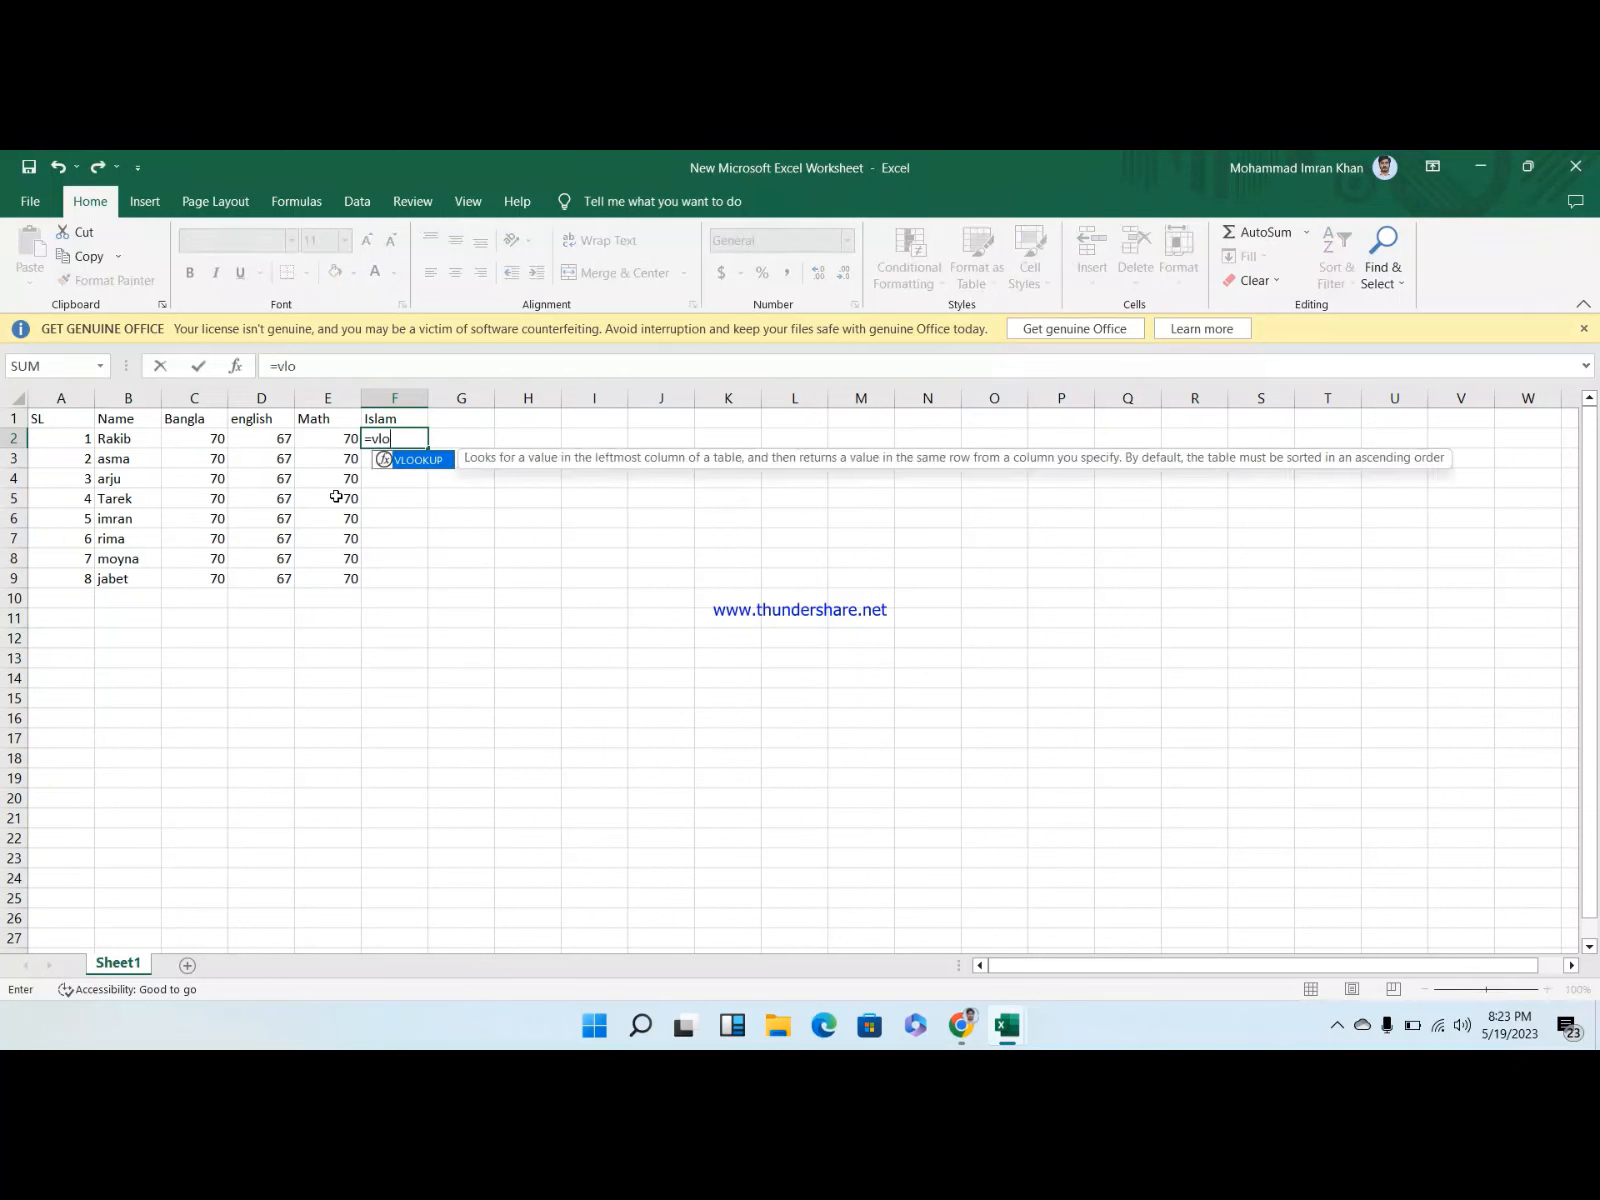
pyautogui.press('Tab')
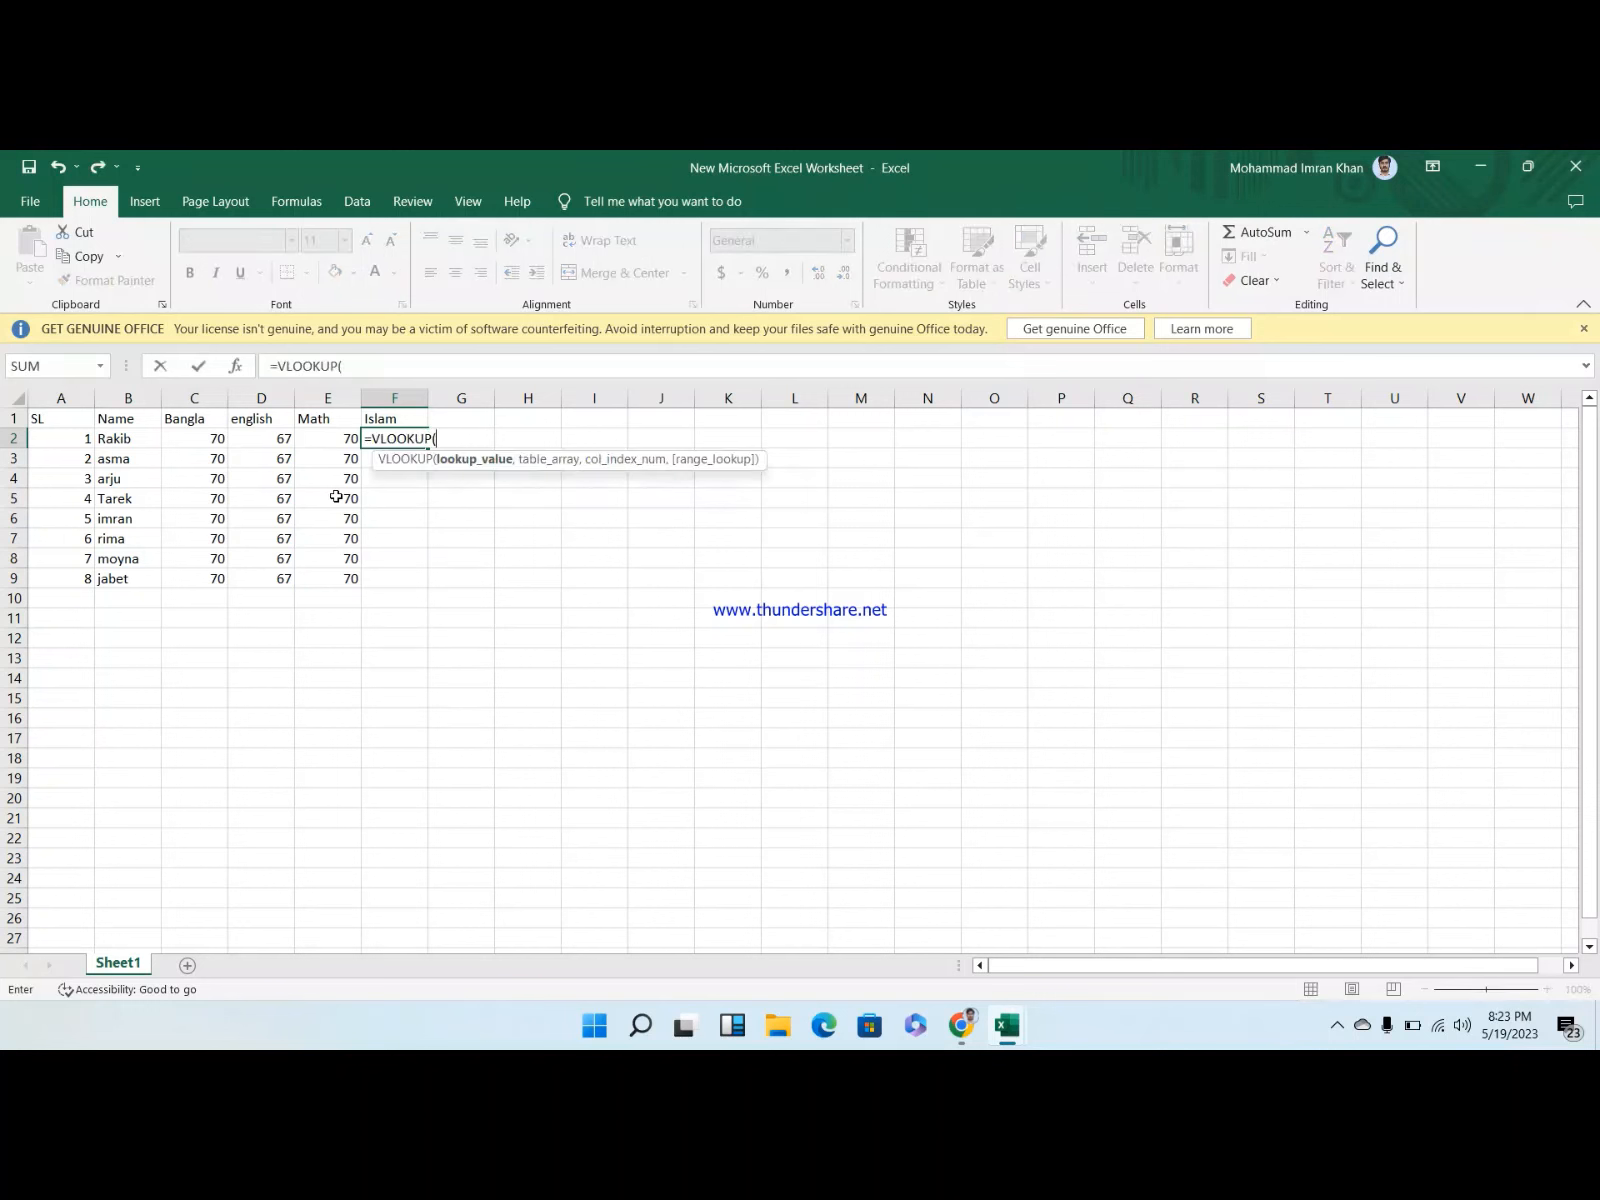
pyautogui.click(131, 434)
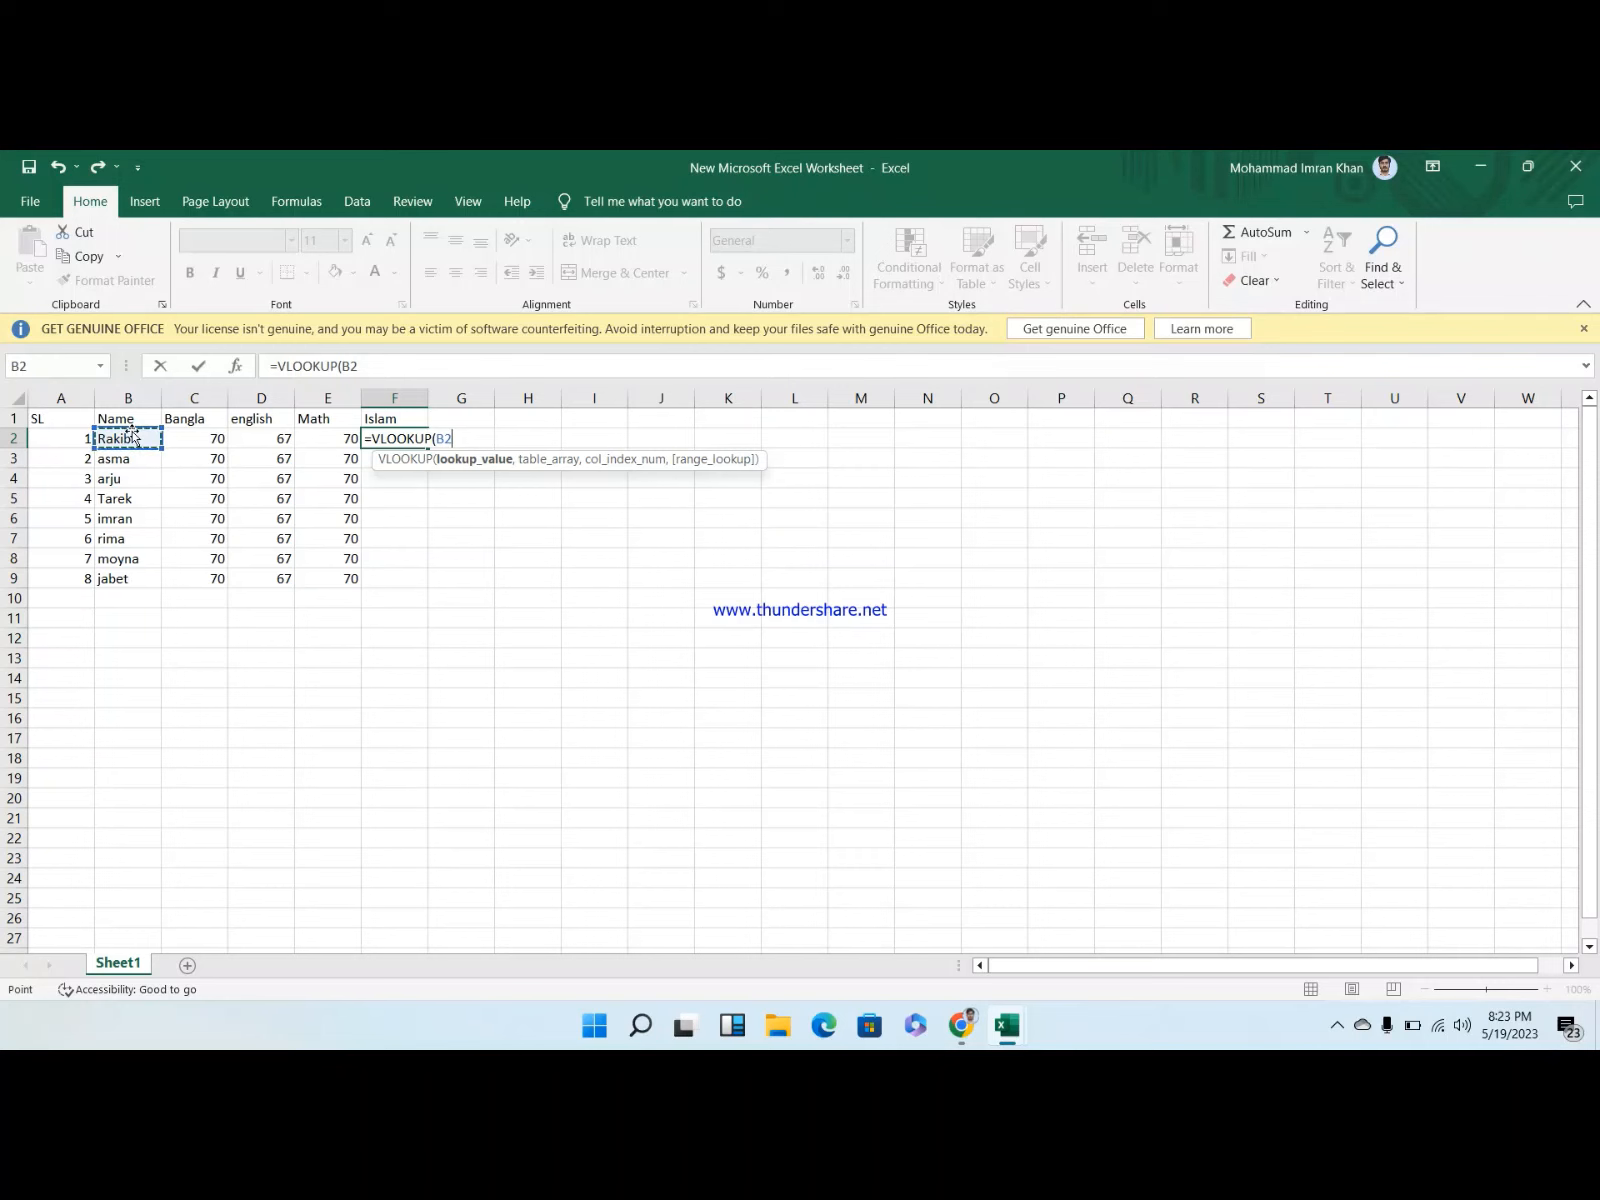
pyautogui.write(',')
pyautogui.hotkey('alt', 'Tab')
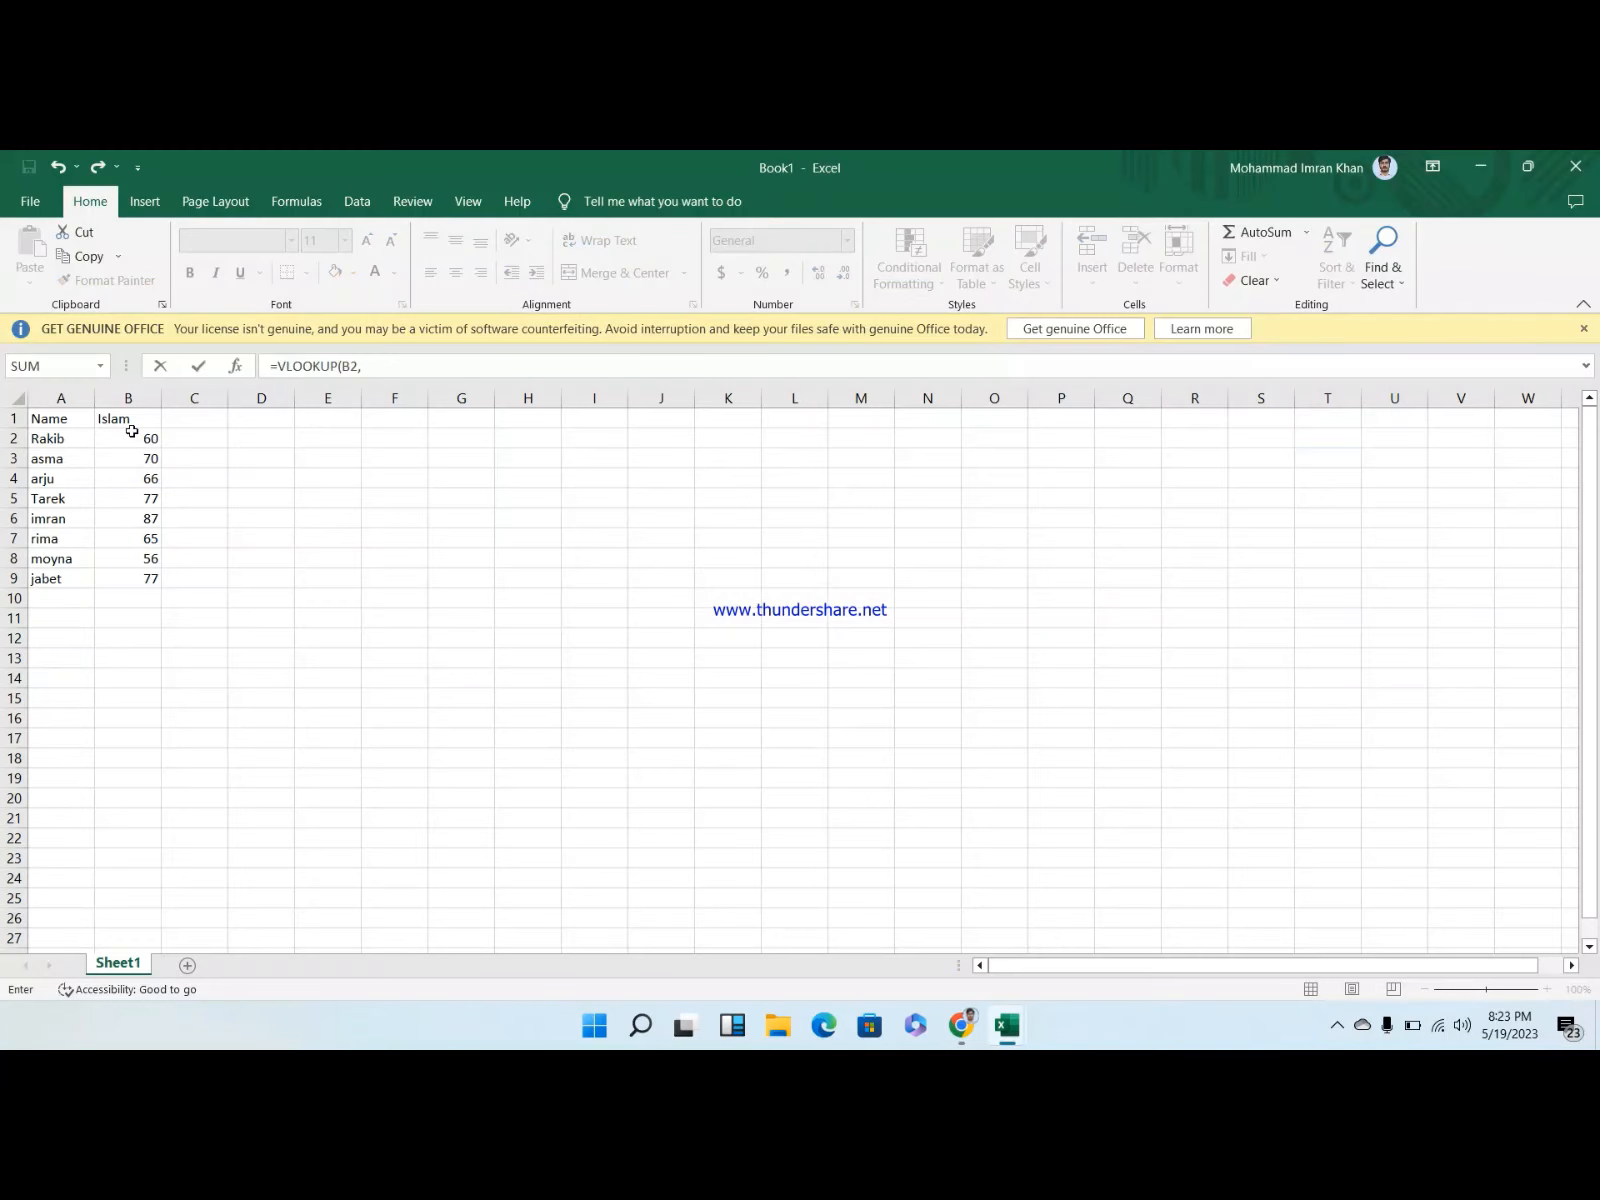
pyautogui.moveTo(58, 400); pyautogui.dragTo(145, 393)
pyautogui.write(',')
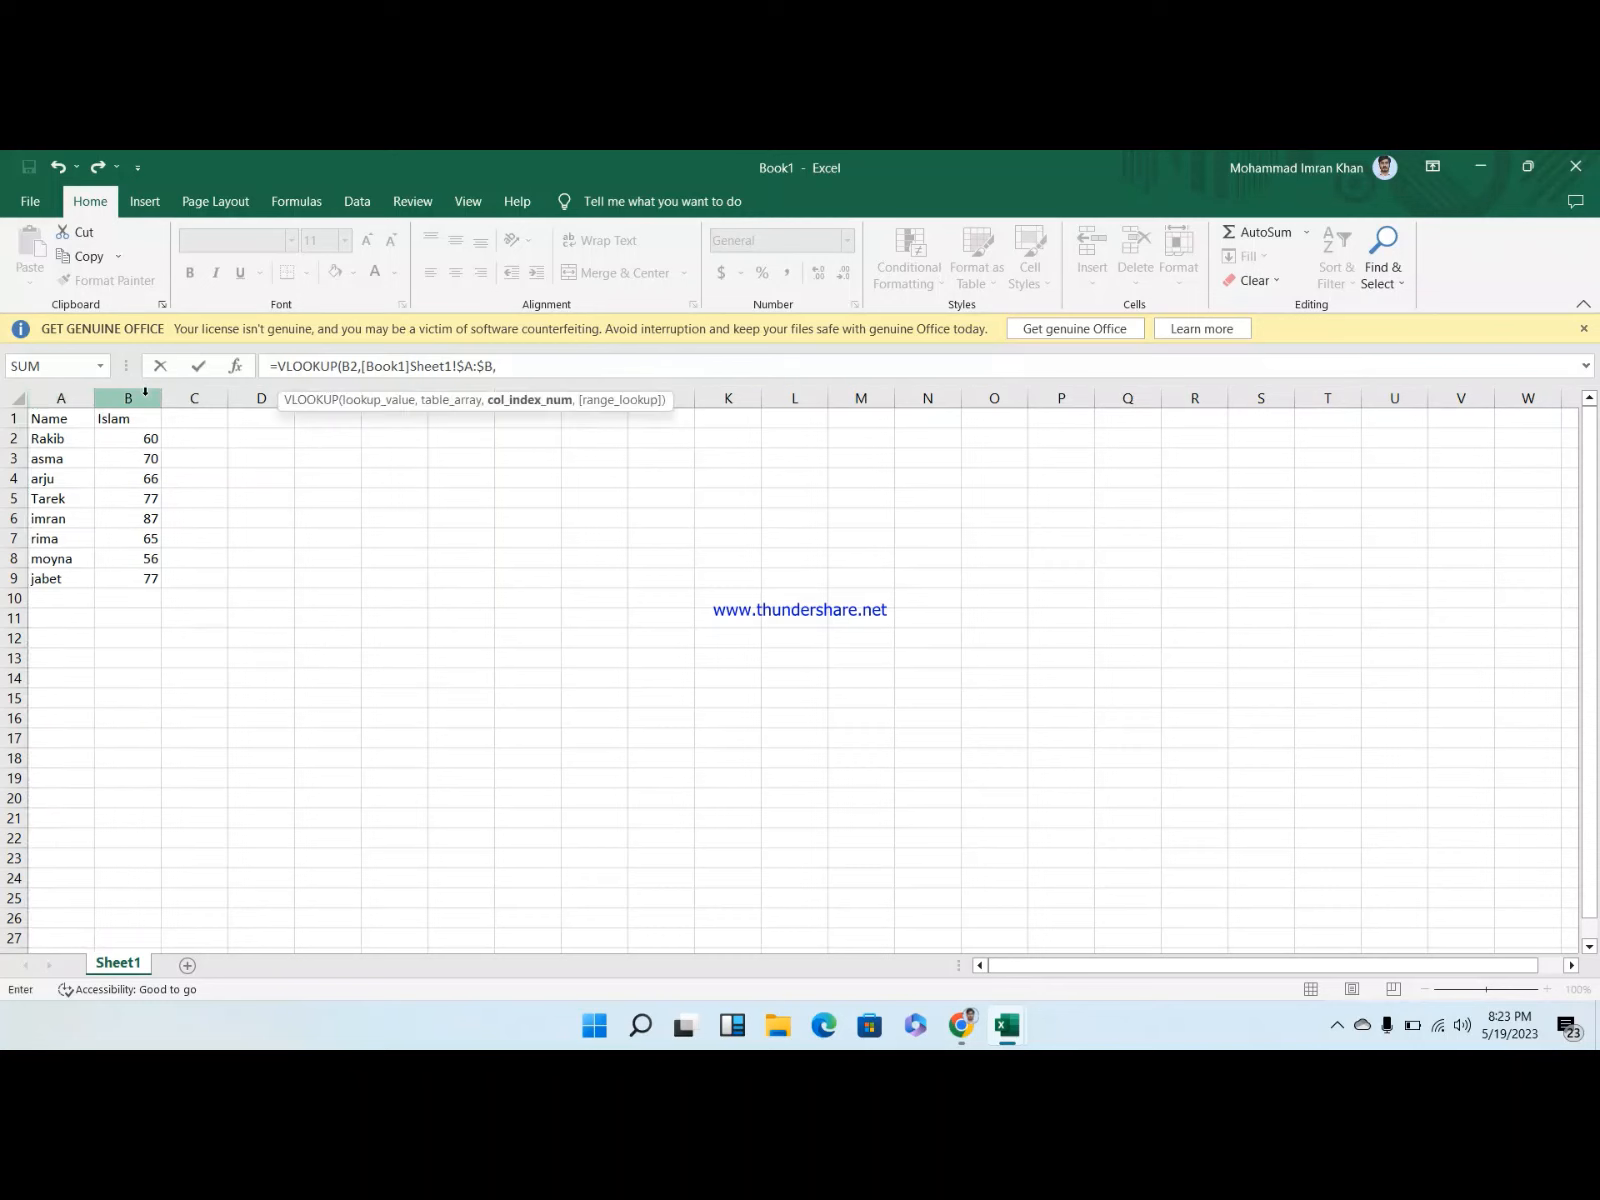
pyautogui.write('2,0')
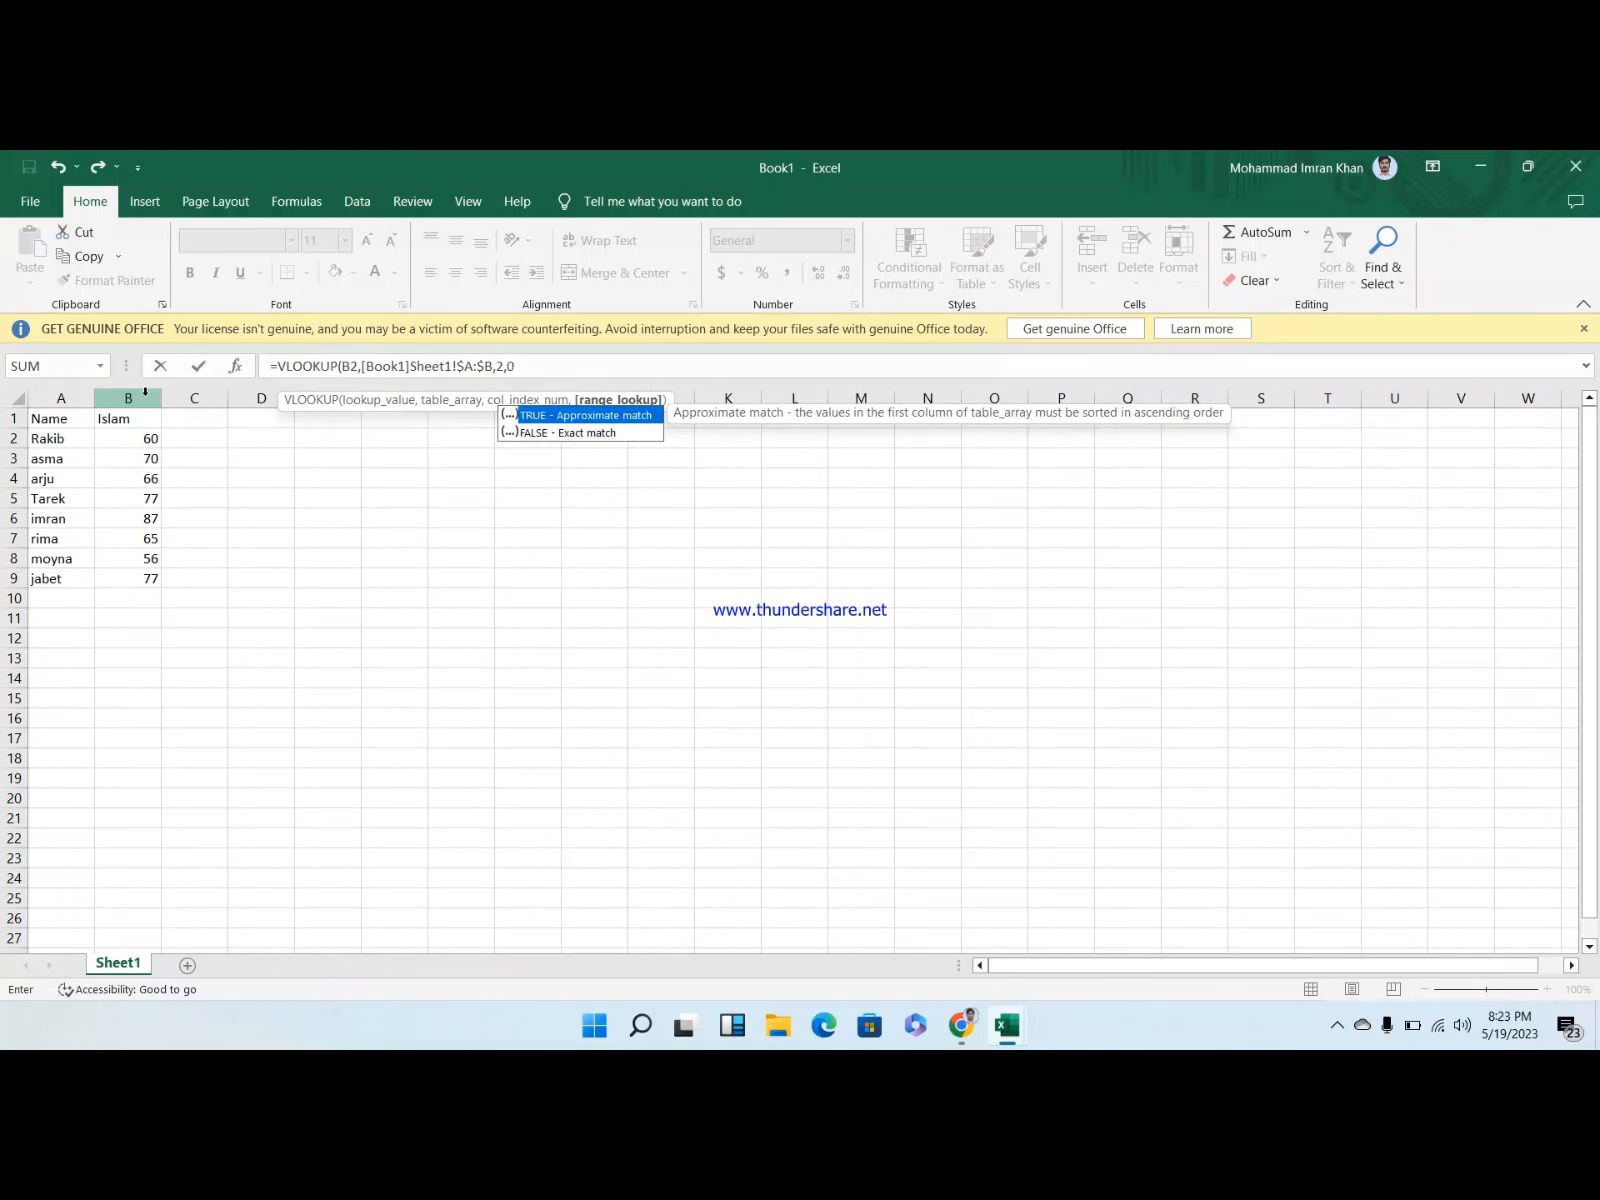
pyautogui.press('Return')
pyautogui.press('Up')
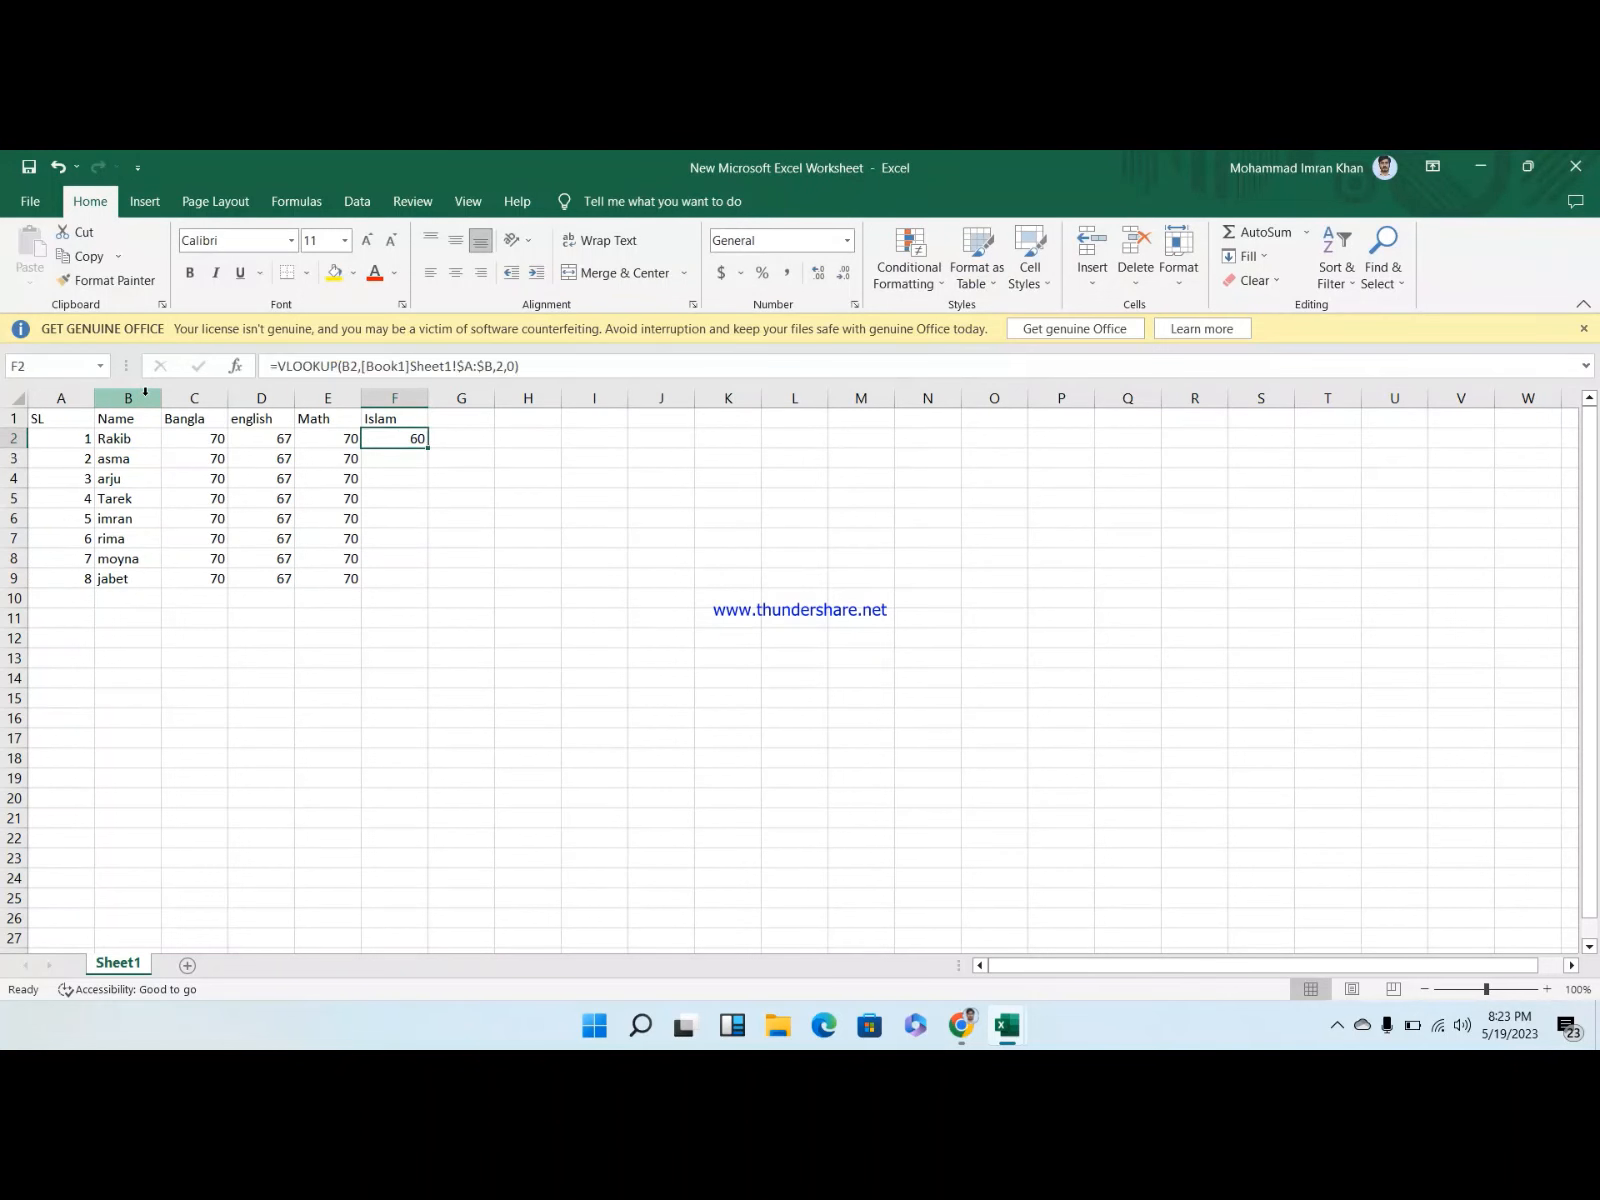
# Try filling the F2 lookup formula down the selected range F2:F9, and undo the fill
pyautogui.hotkey('shift', 'Down')
pyautogui.hotkey('shift', 'Down')
pyautogui.hotkey('shift', 'Down')
pyautogui.hotkey('shift', 'Down')
pyautogui.hotkey('shift', 'Down')
pyautogui.hotkey('shift', 'Down')
pyautogui.hotkey('shift', 'Down')
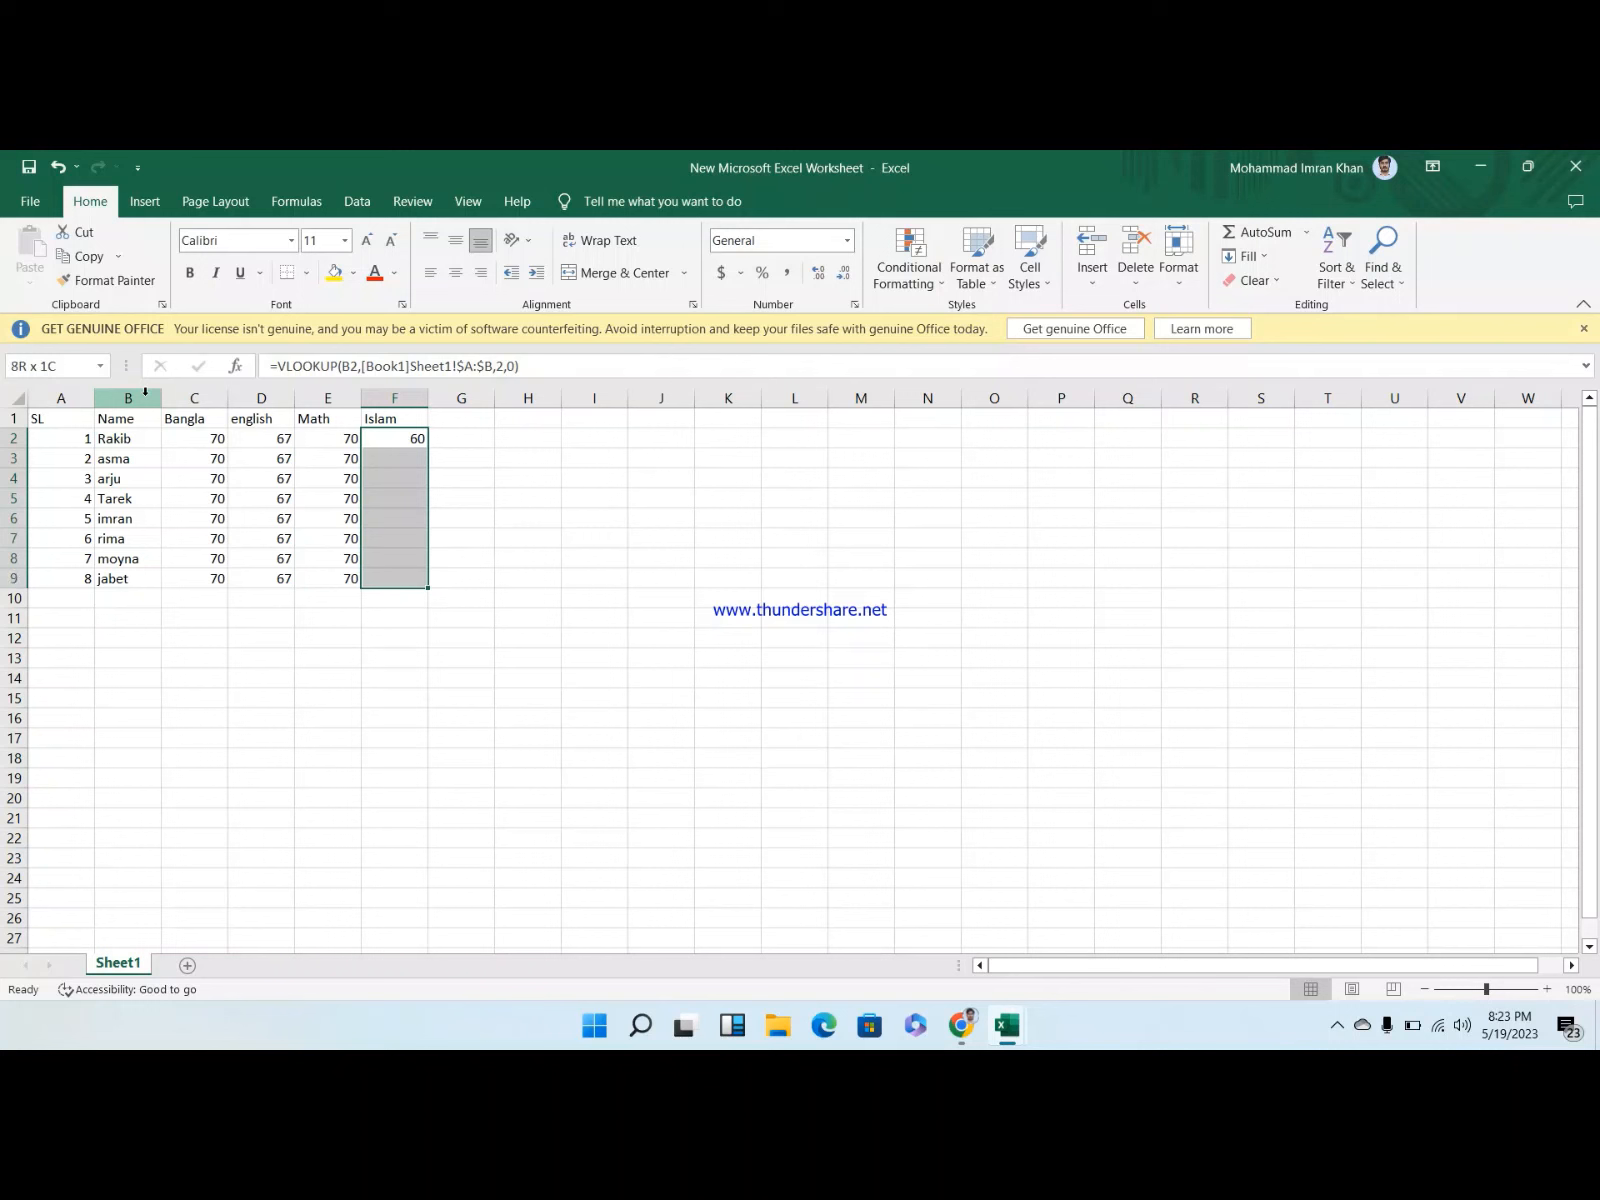
pyautogui.write('=')
pyautogui.press('Escape')
pyautogui.hotkey('ctrl', 'd')
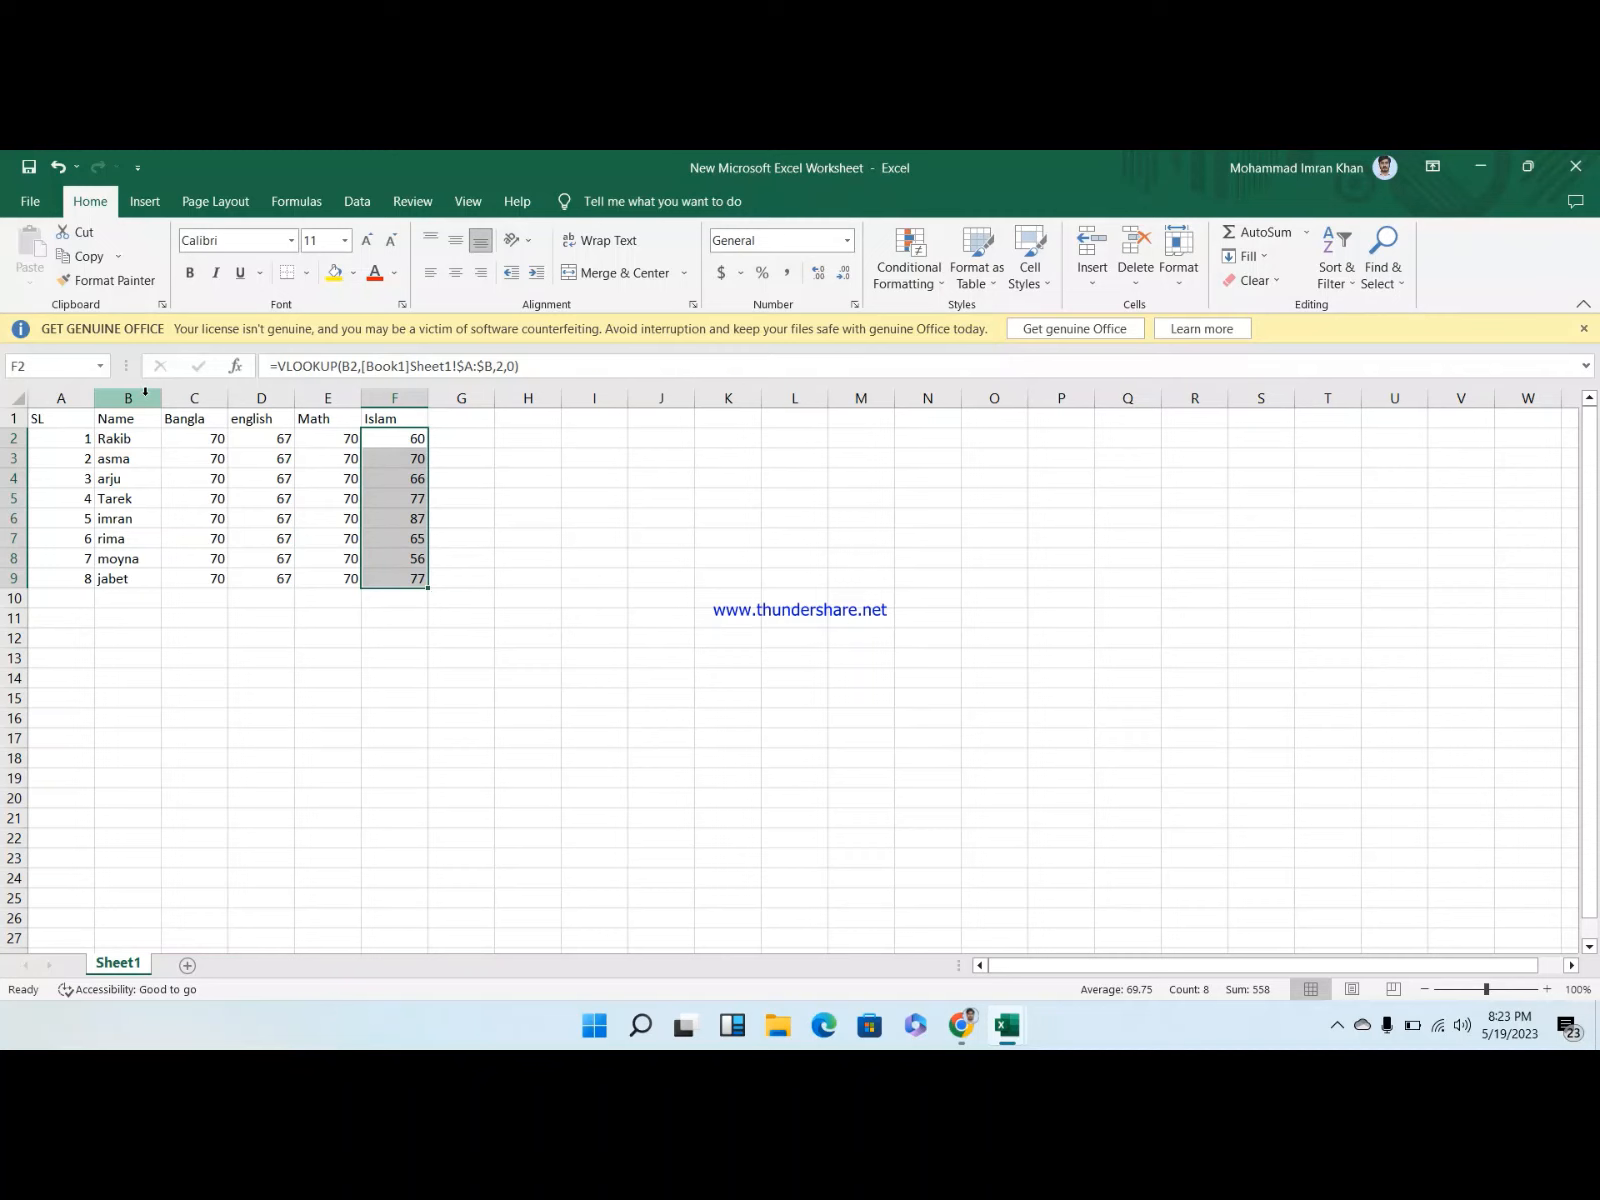
pyautogui.hotkey('ctrl', 'z')
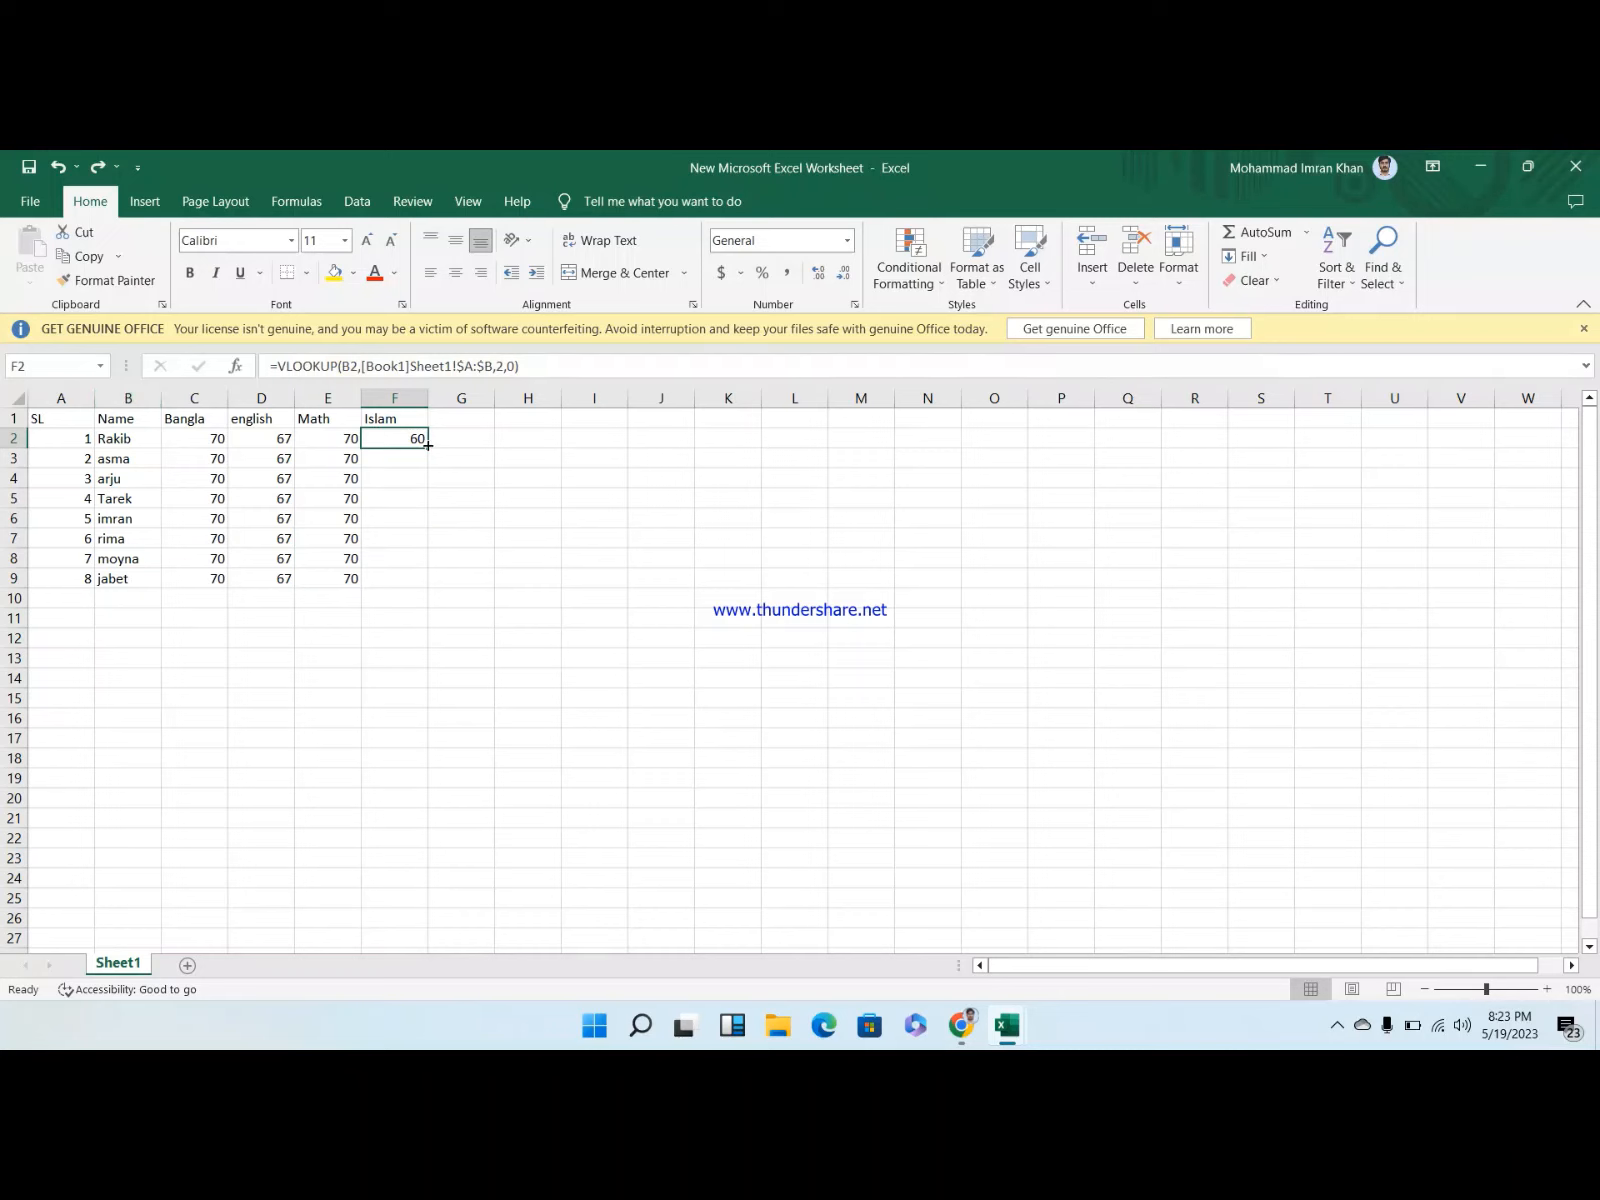
# Copy the VLOOKUP formula from F2 down through F9 for the remaining students
pyautogui.moveTo(427, 445); pyautogui.dragTo(428, 590)
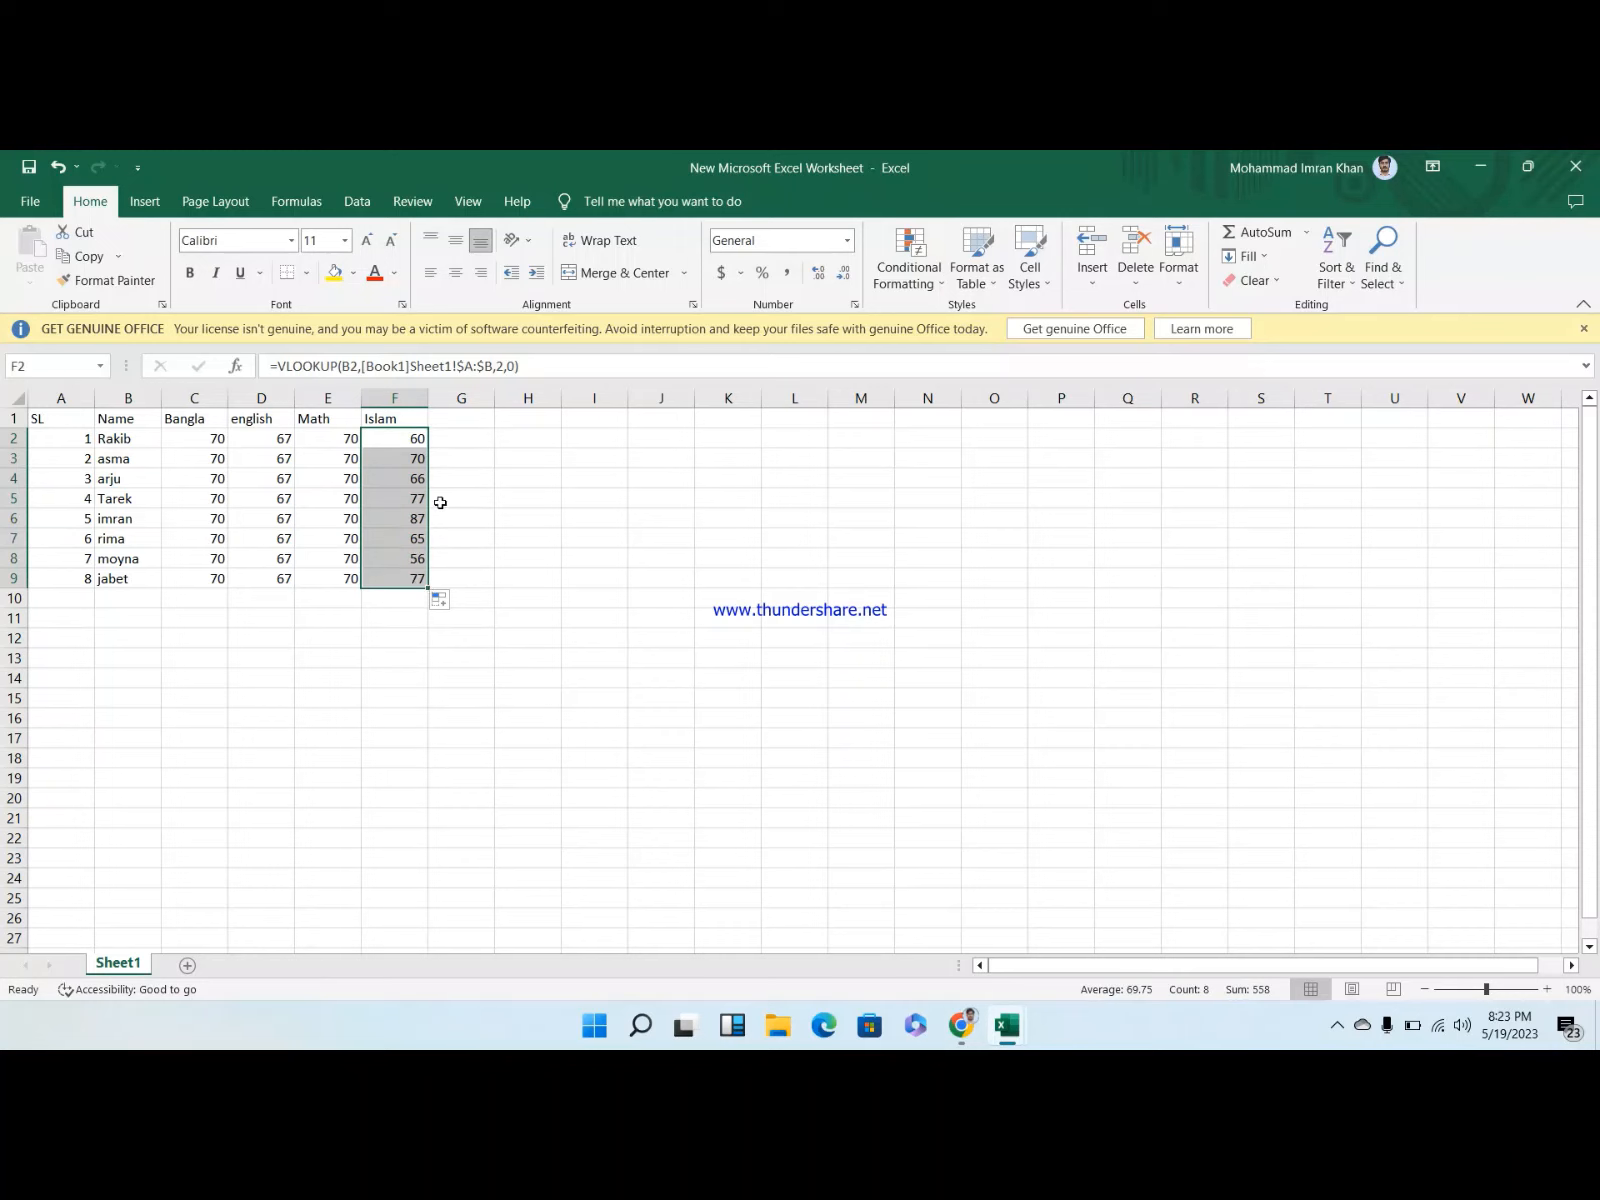
pyautogui.click(440, 502)
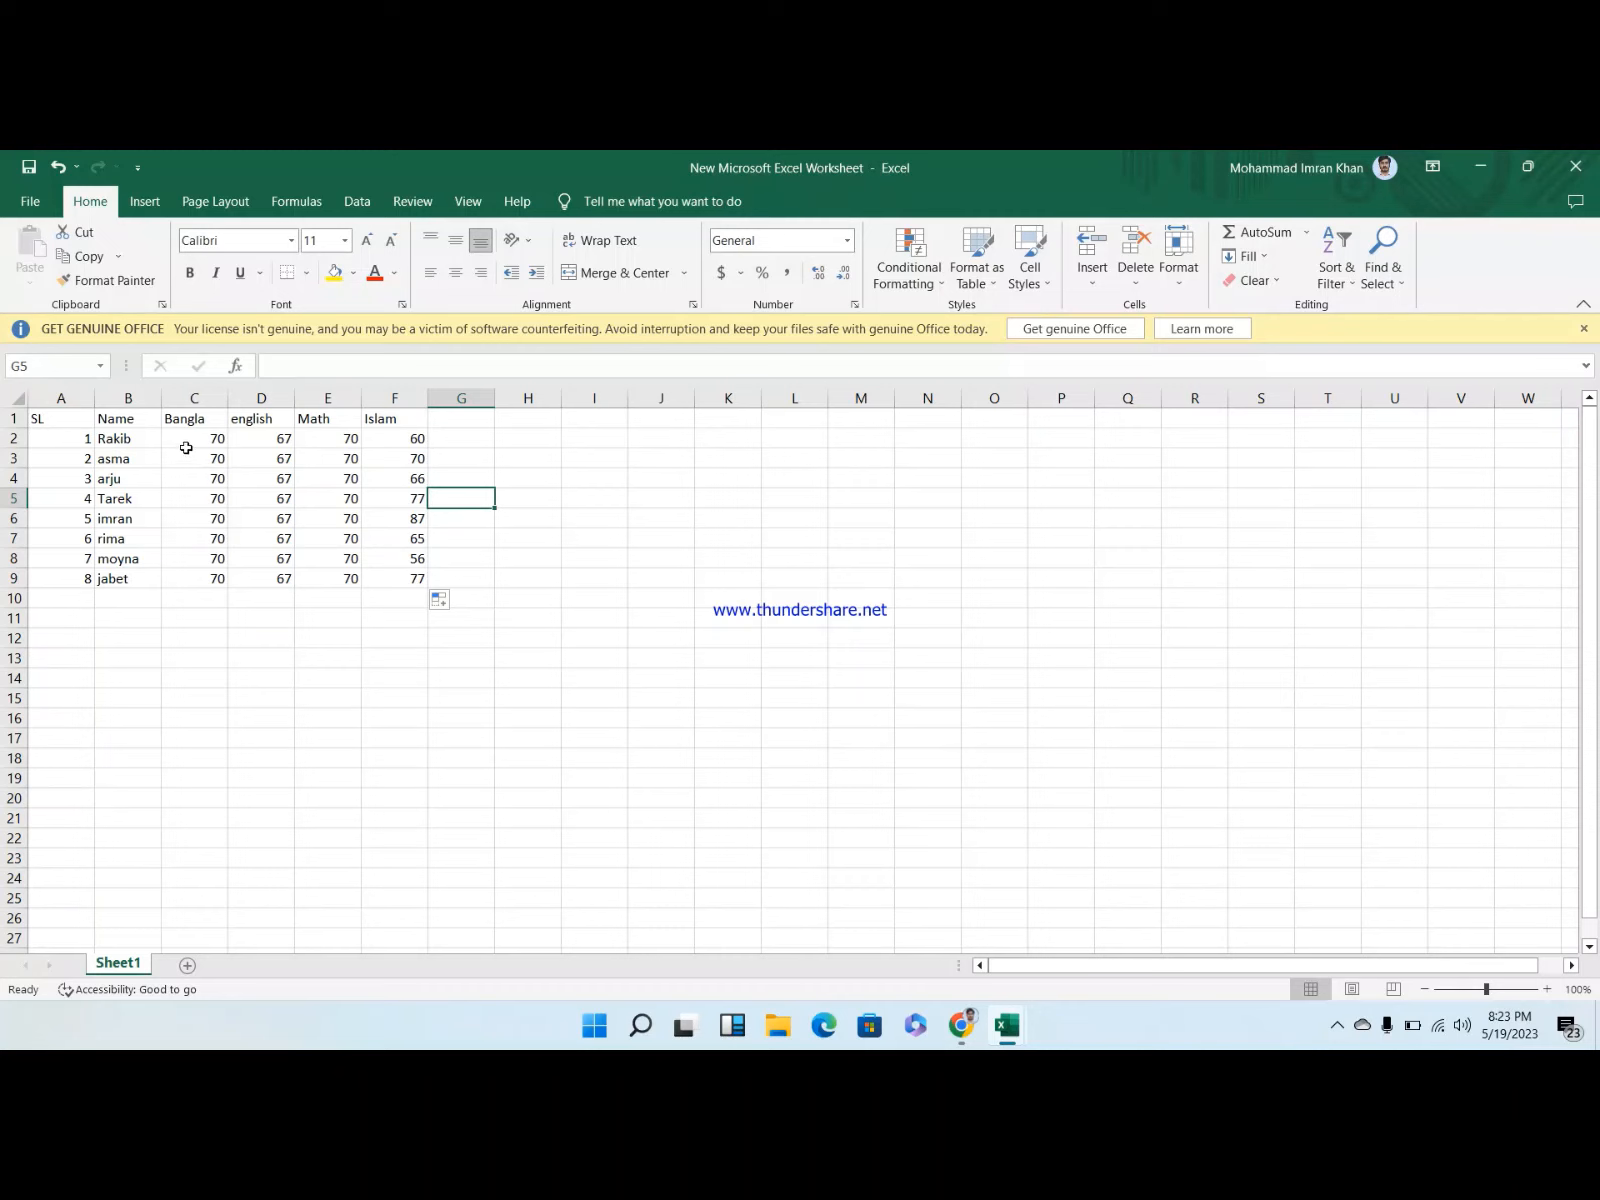
pyautogui.click(120, 447)
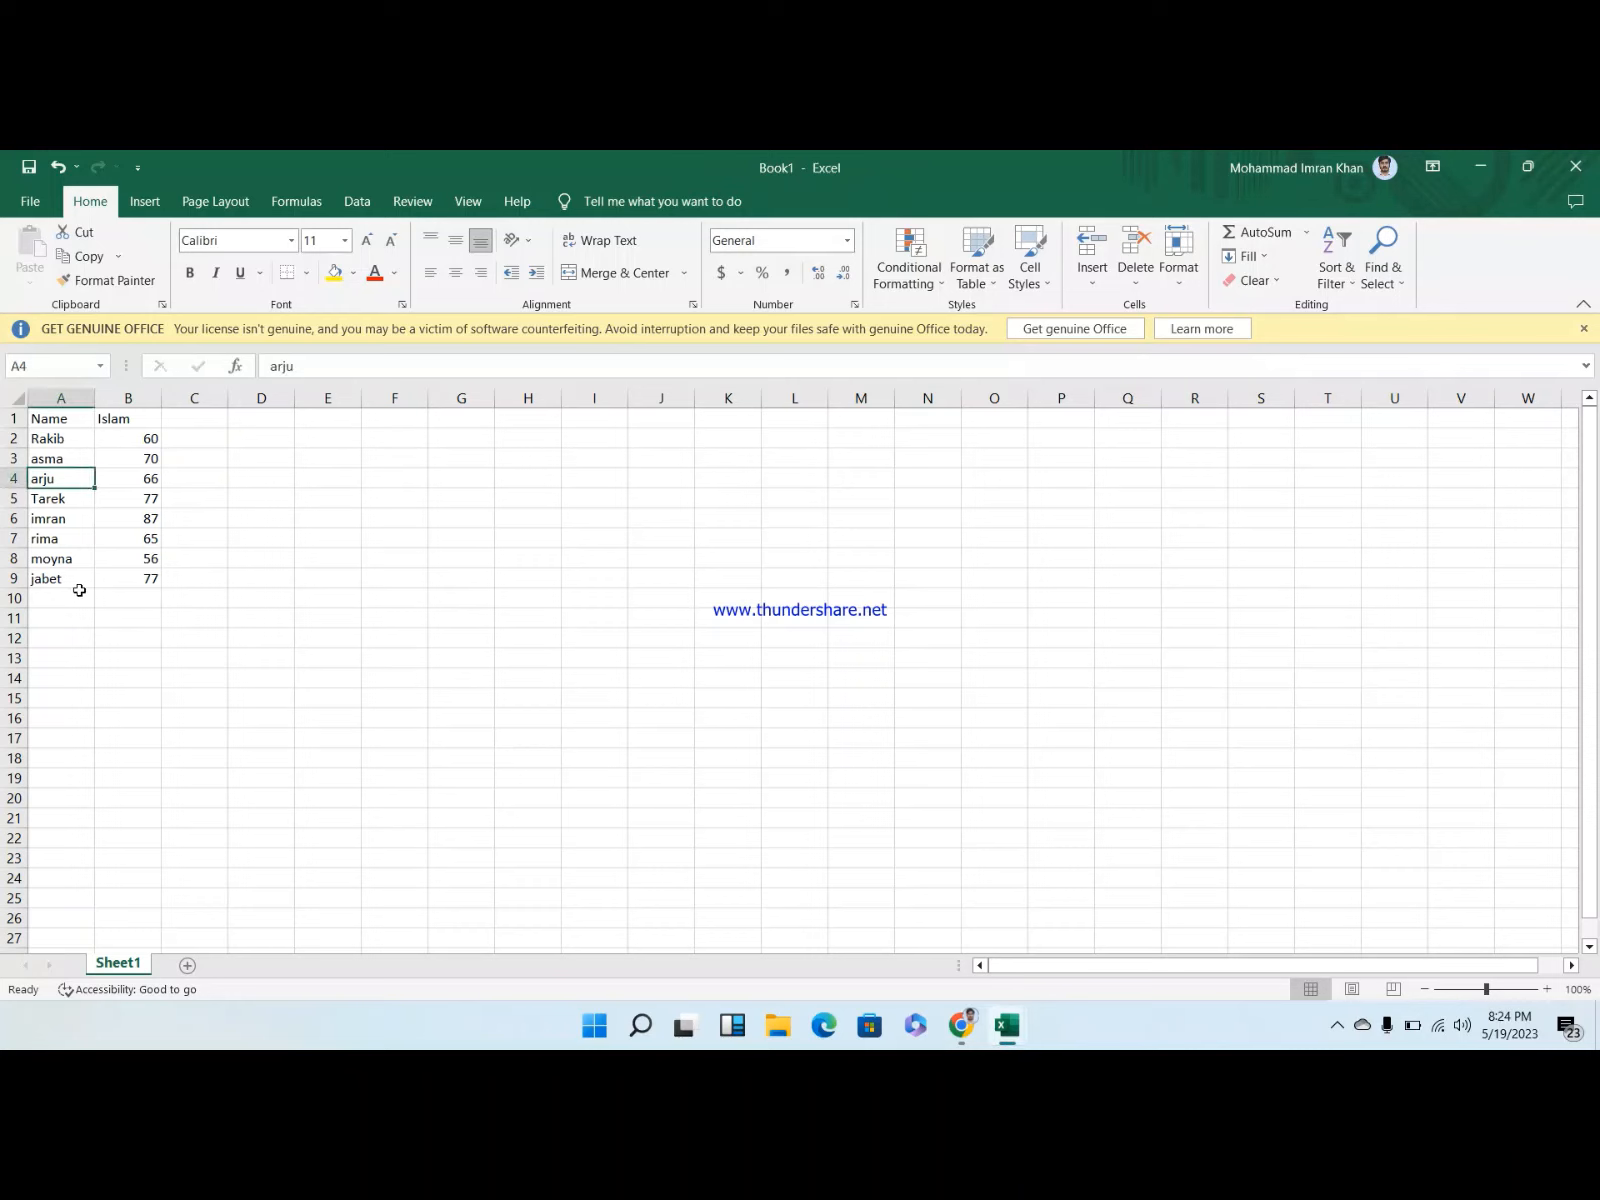
# In Book1, add a duplicate record in row 10 with the first student's name and an Islam mark of 56
pyautogui.click(79, 593)
pyautogui.write('Rakib')
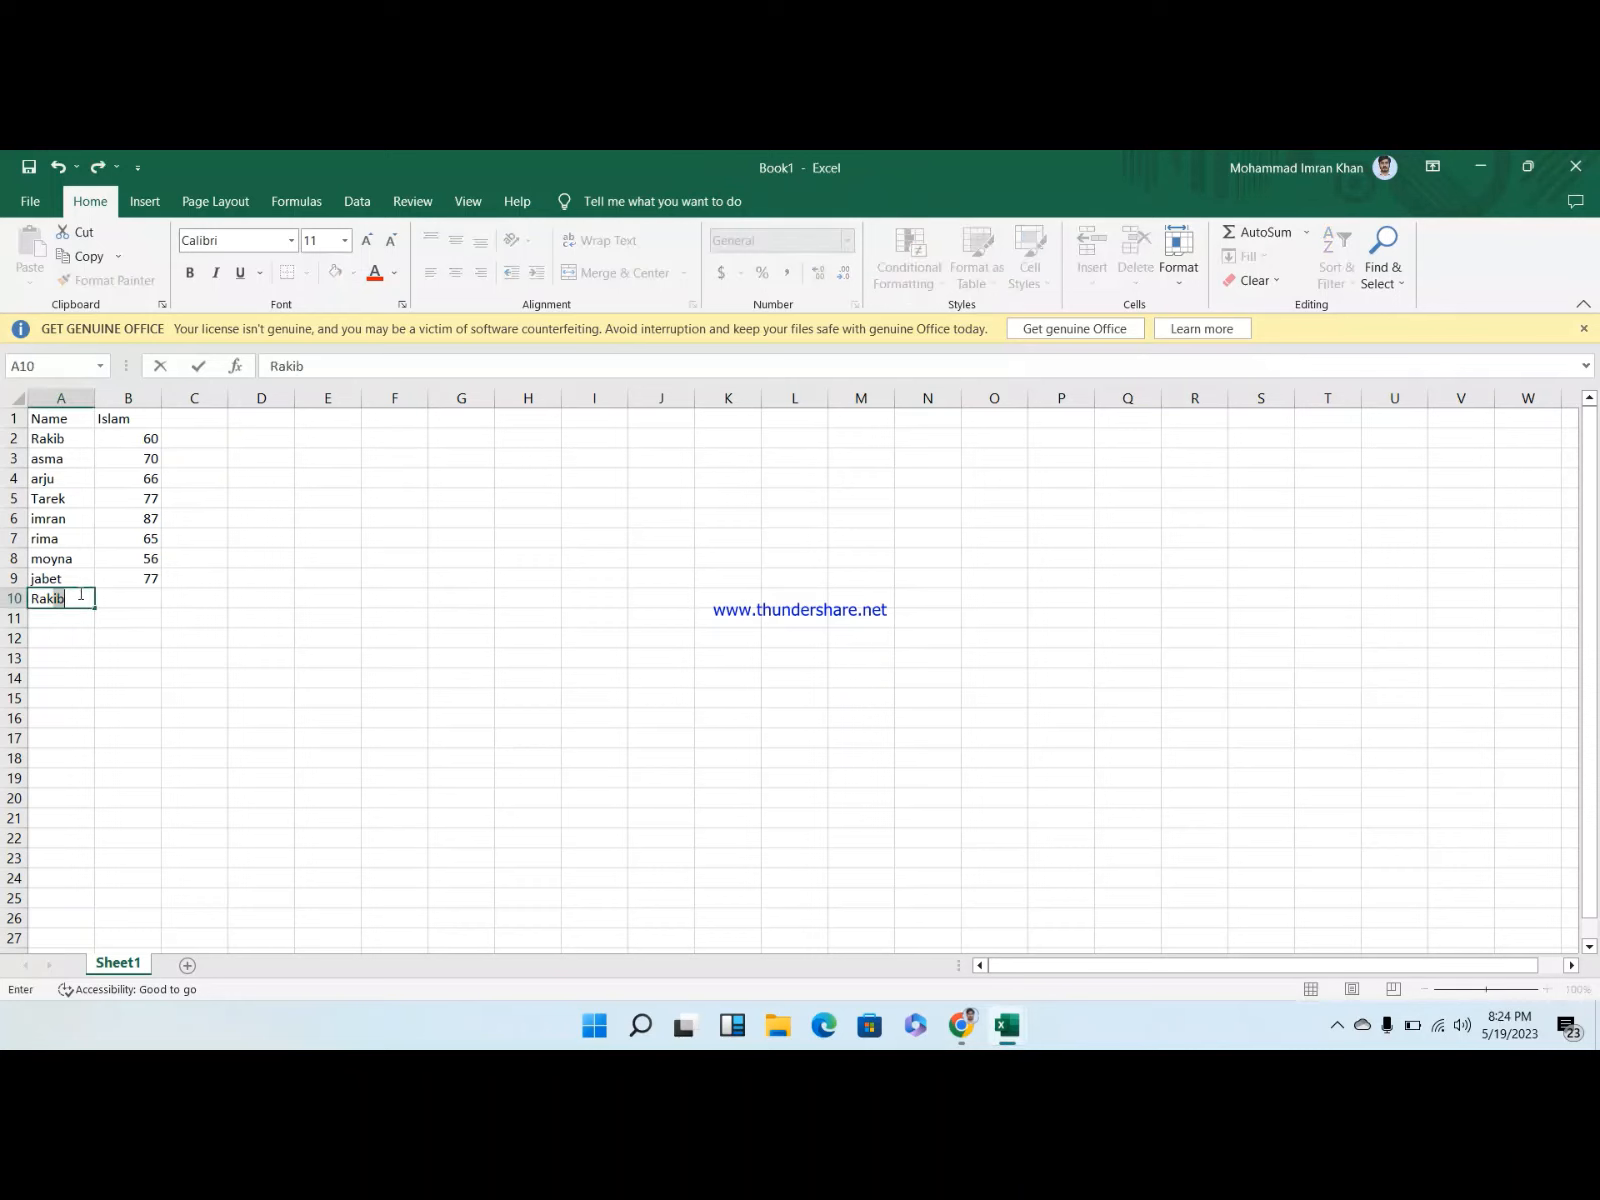
pyautogui.press('Return')
pyautogui.click(79, 593)
pyautogui.press('Tab')
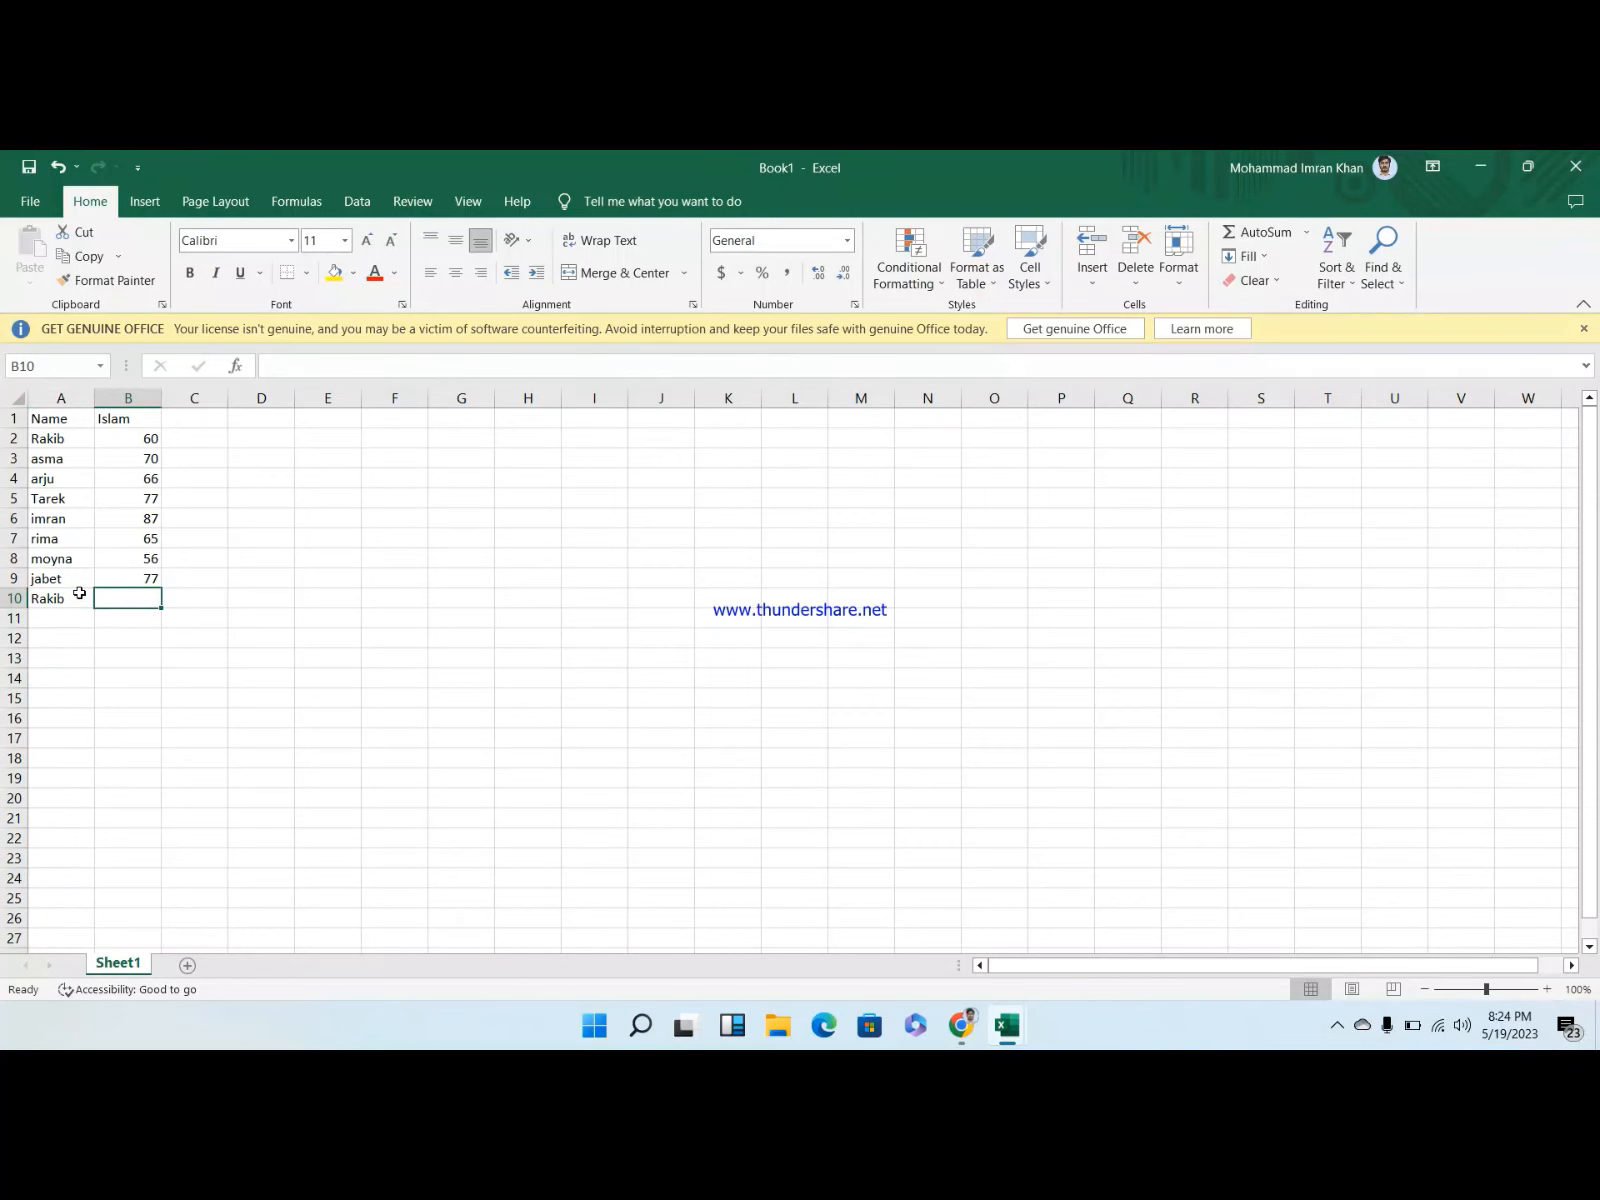
pyautogui.write('56')
pyautogui.press('Return')
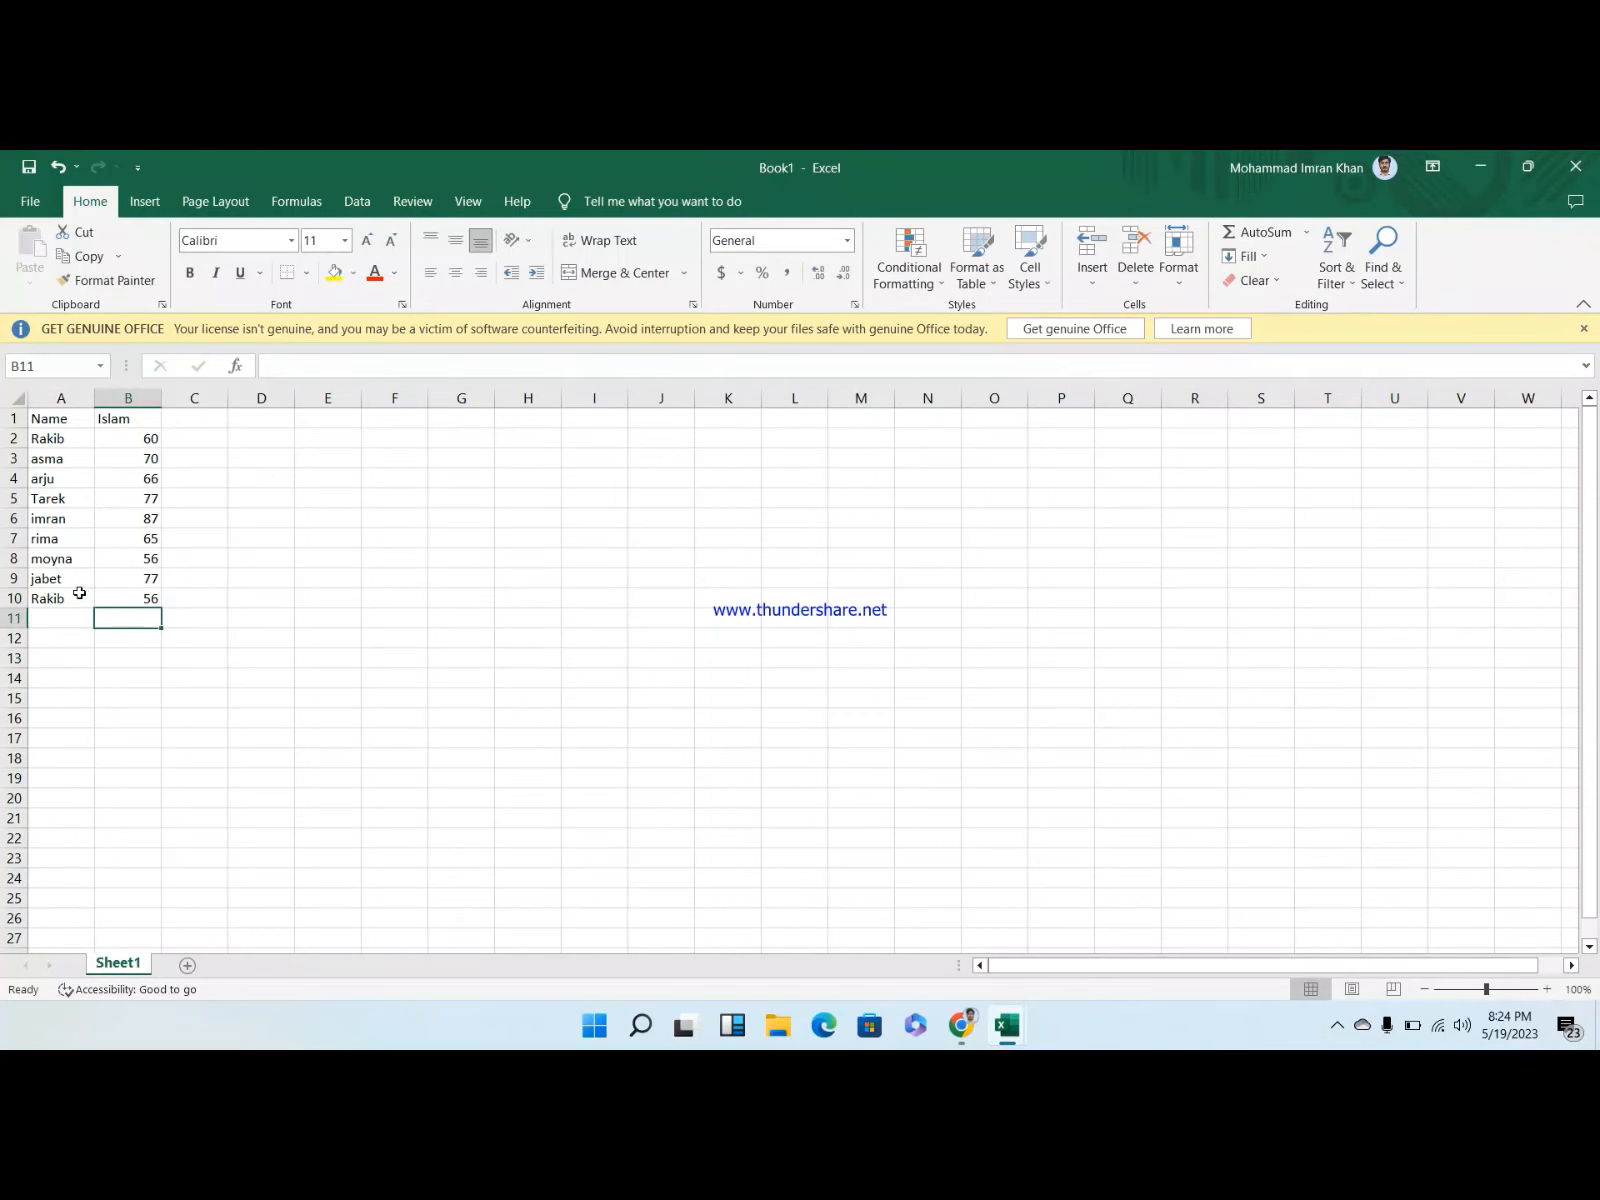
pyautogui.press('Up')
# Switch to the New Microsoft Excel Worksheet workbook and enter the first student's name again in B10
pyautogui.hotkey('alt', 'Tab')
pyautogui.press('Down')
pyautogui.press('Right')
pyautogui.press('Left')
pyautogui.press('Down')
pyautogui.press('Down')
pyautogui.press('Down')
pyautogui.press('Down')
pyautogui.press('Down')
pyautogui.press('Down')
pyautogui.press('Down')
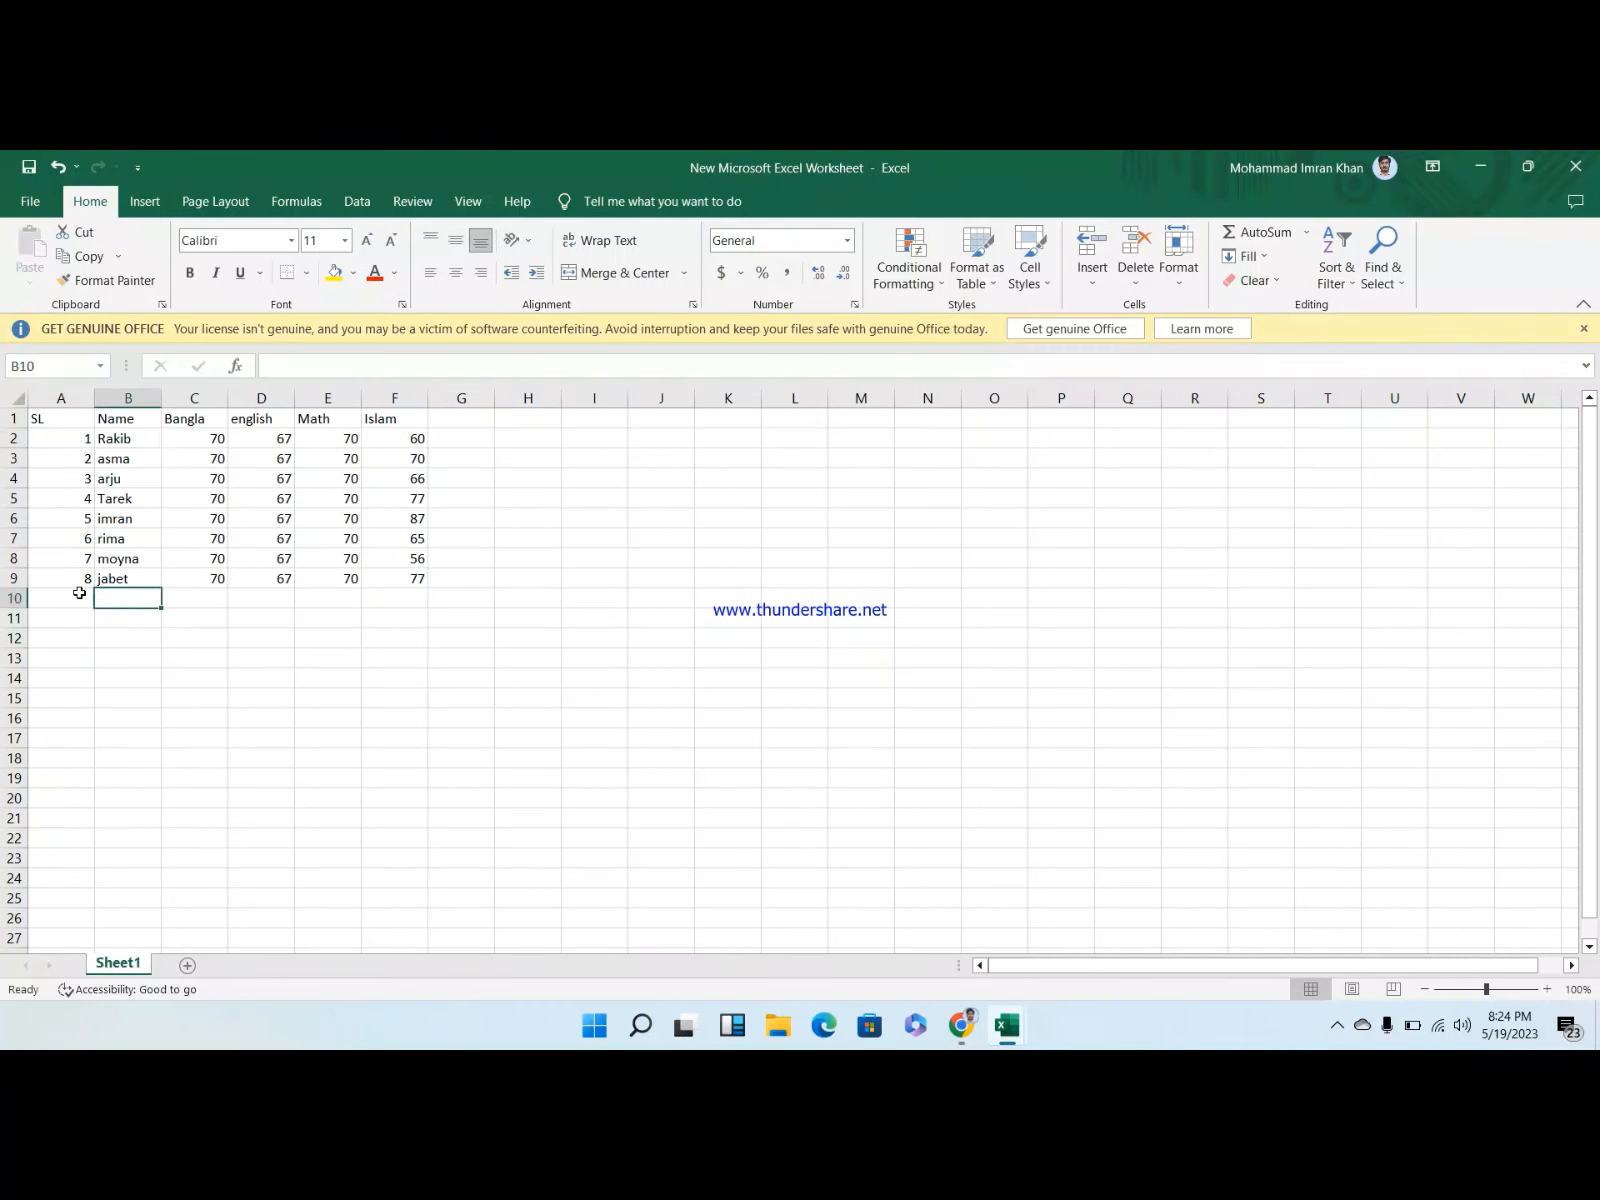
pyautogui.write('arakib')
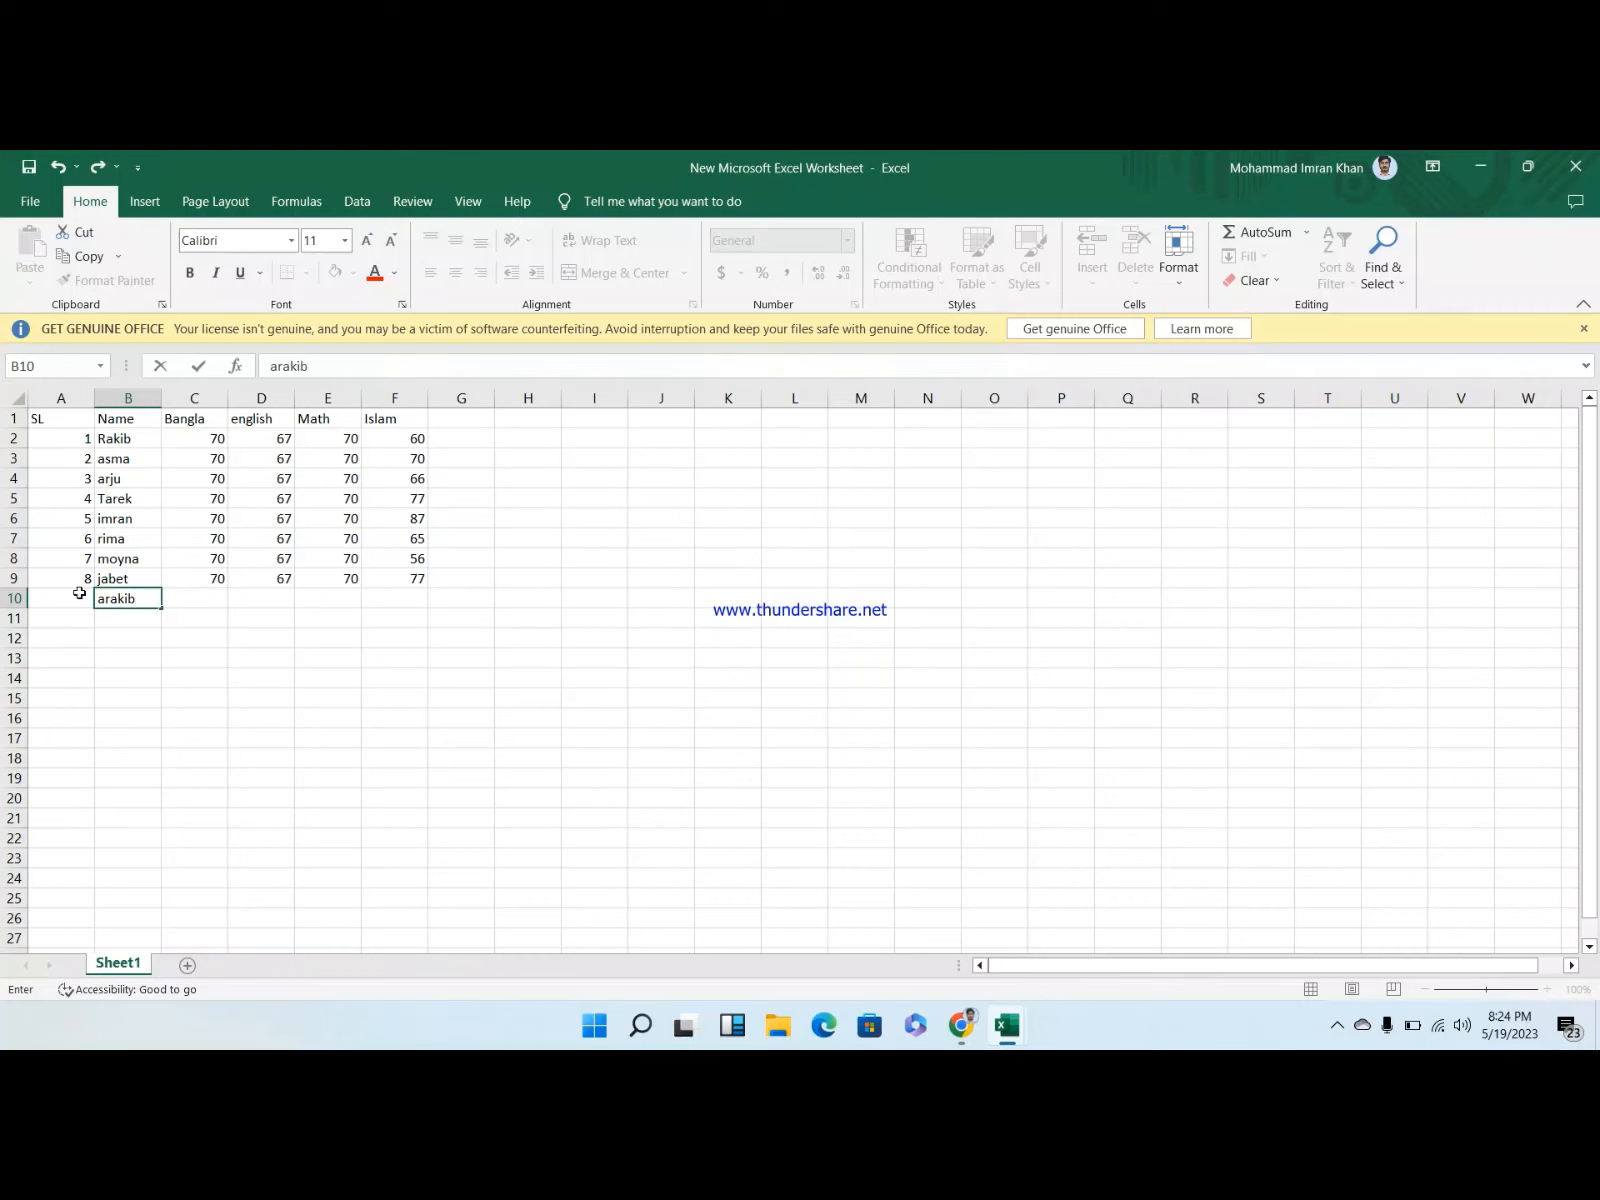
pyautogui.press('Return')
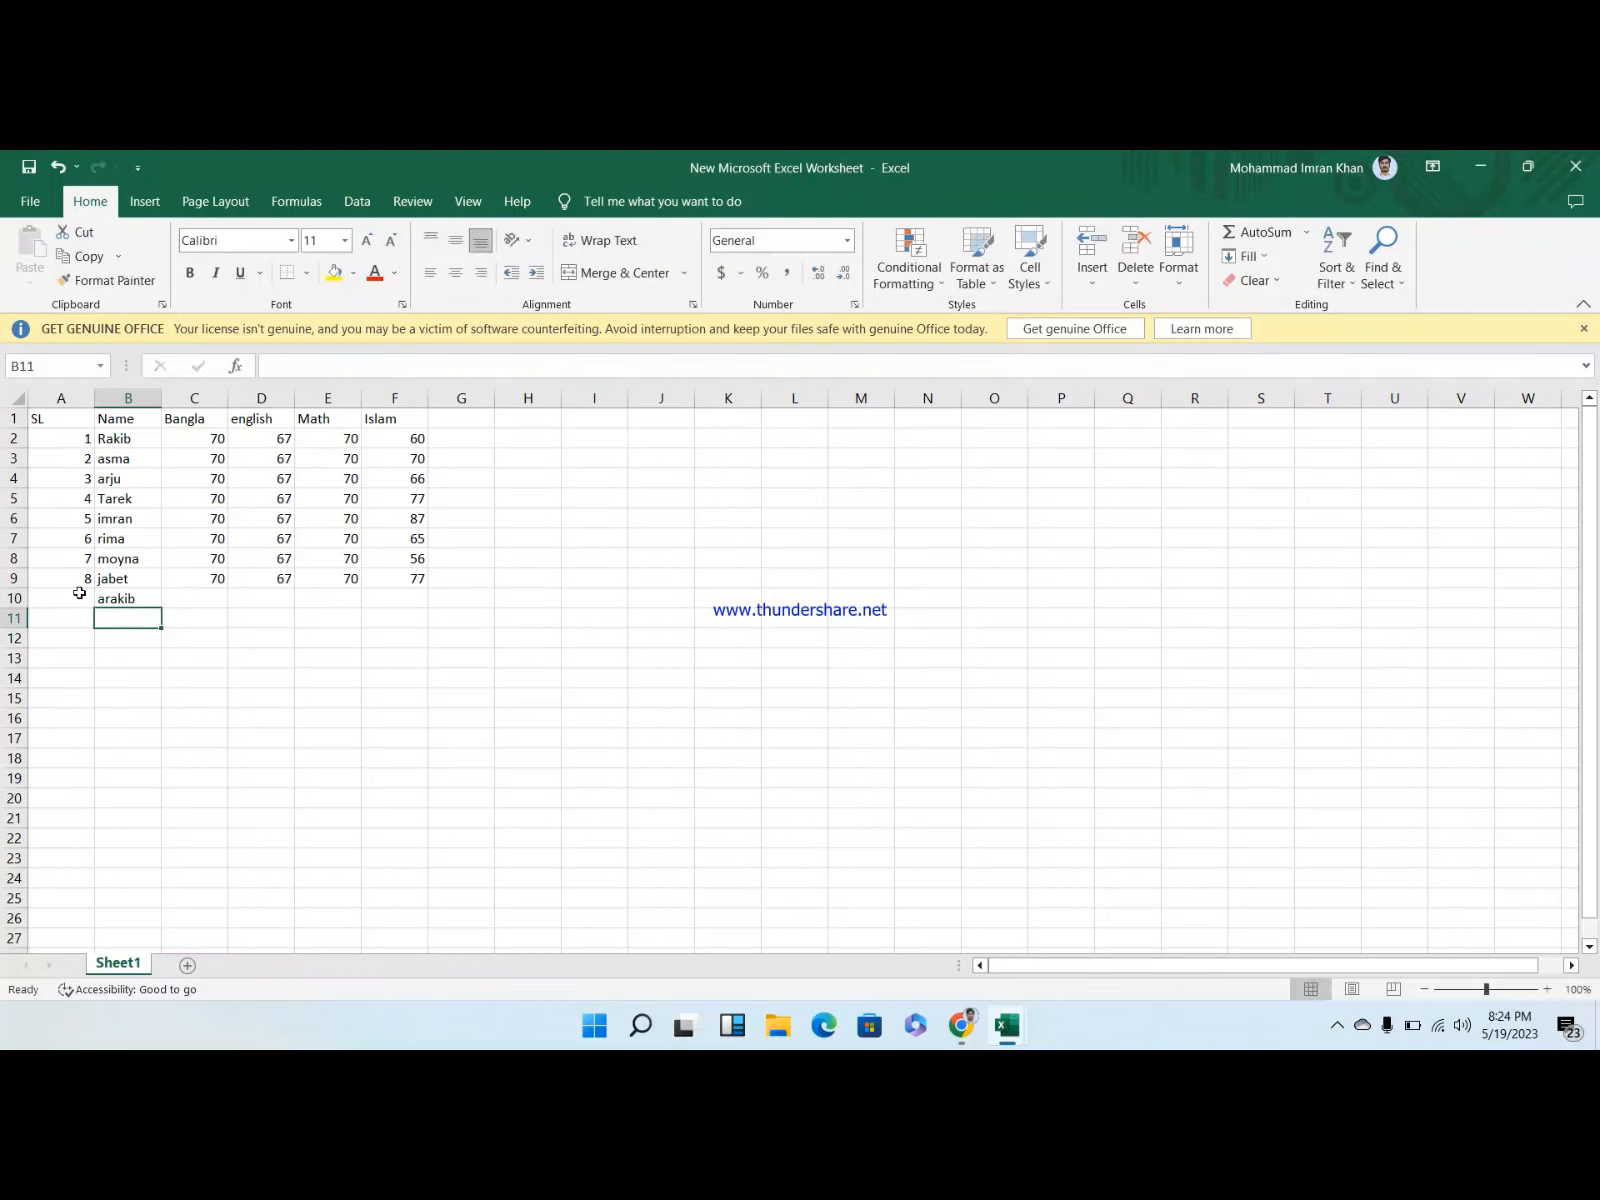
pyautogui.press('Up')
pyautogui.write('Rakib')
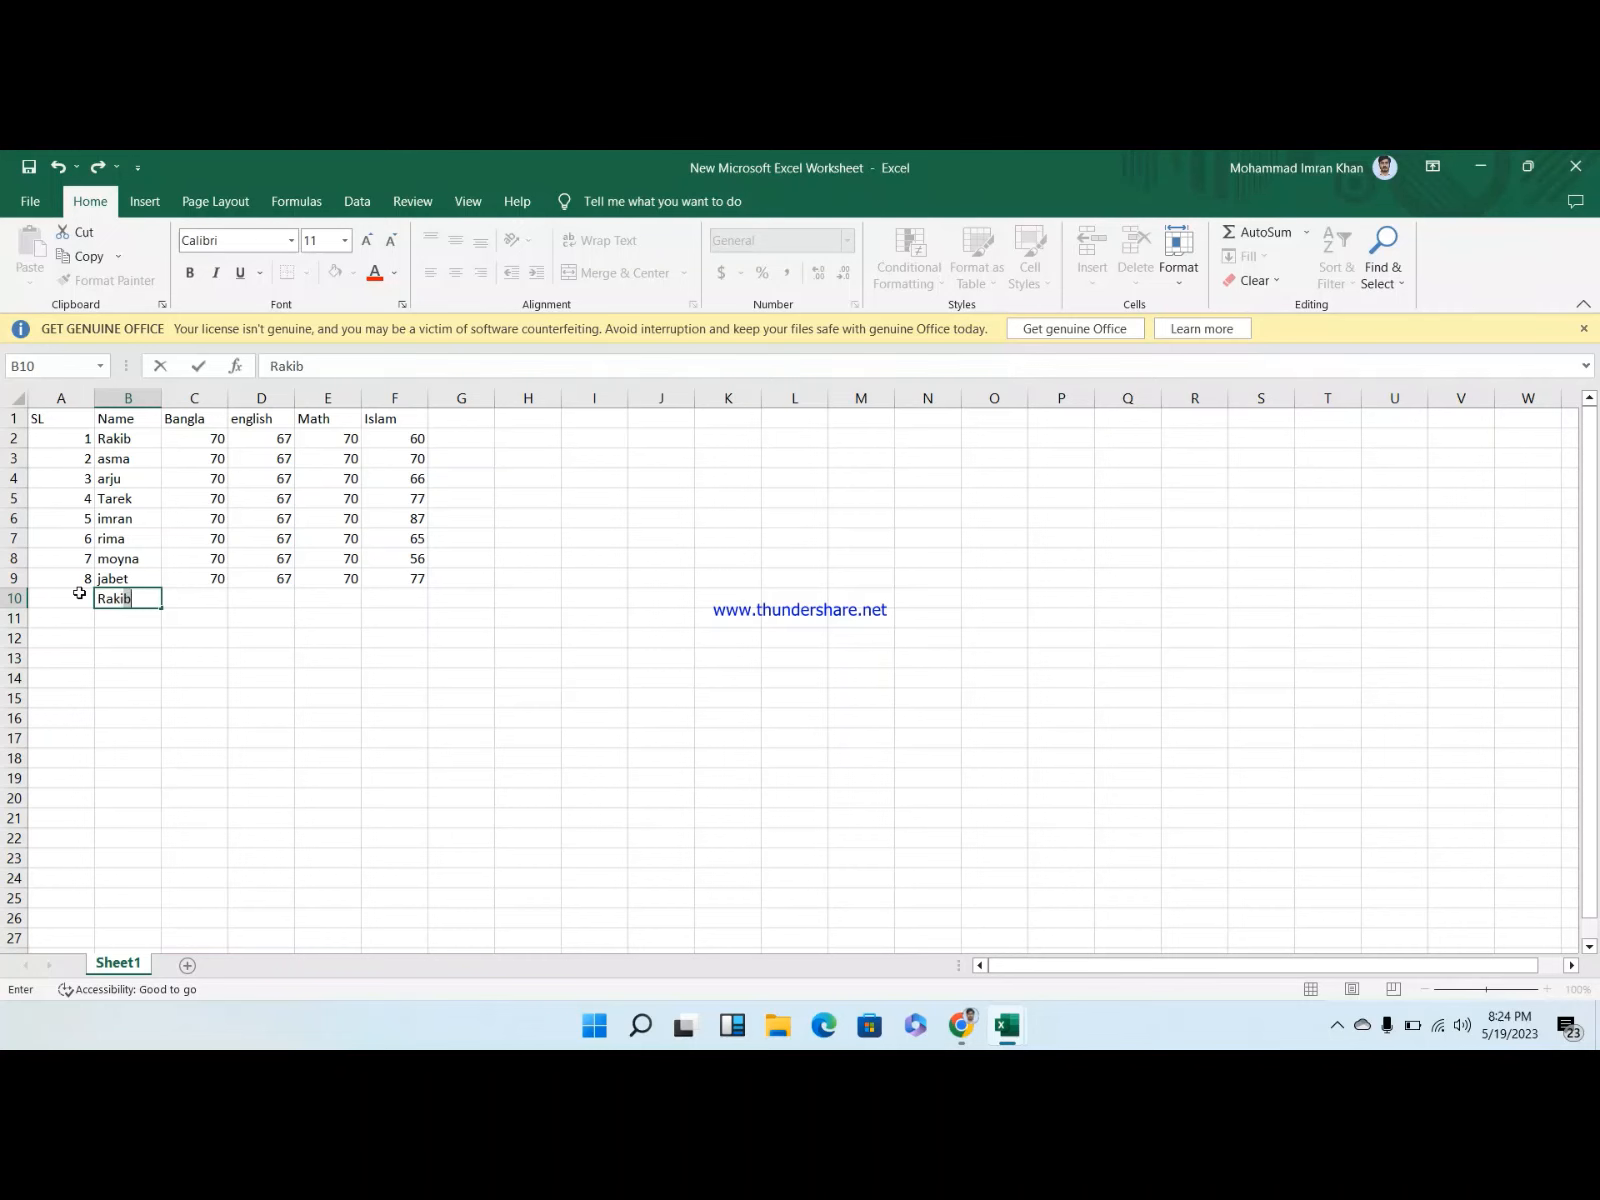
pyautogui.press('Return')
# Fill the Islam lookup formula from F9 down into F10 for the repeated student
pyautogui.press('Up')
pyautogui.press('Right')
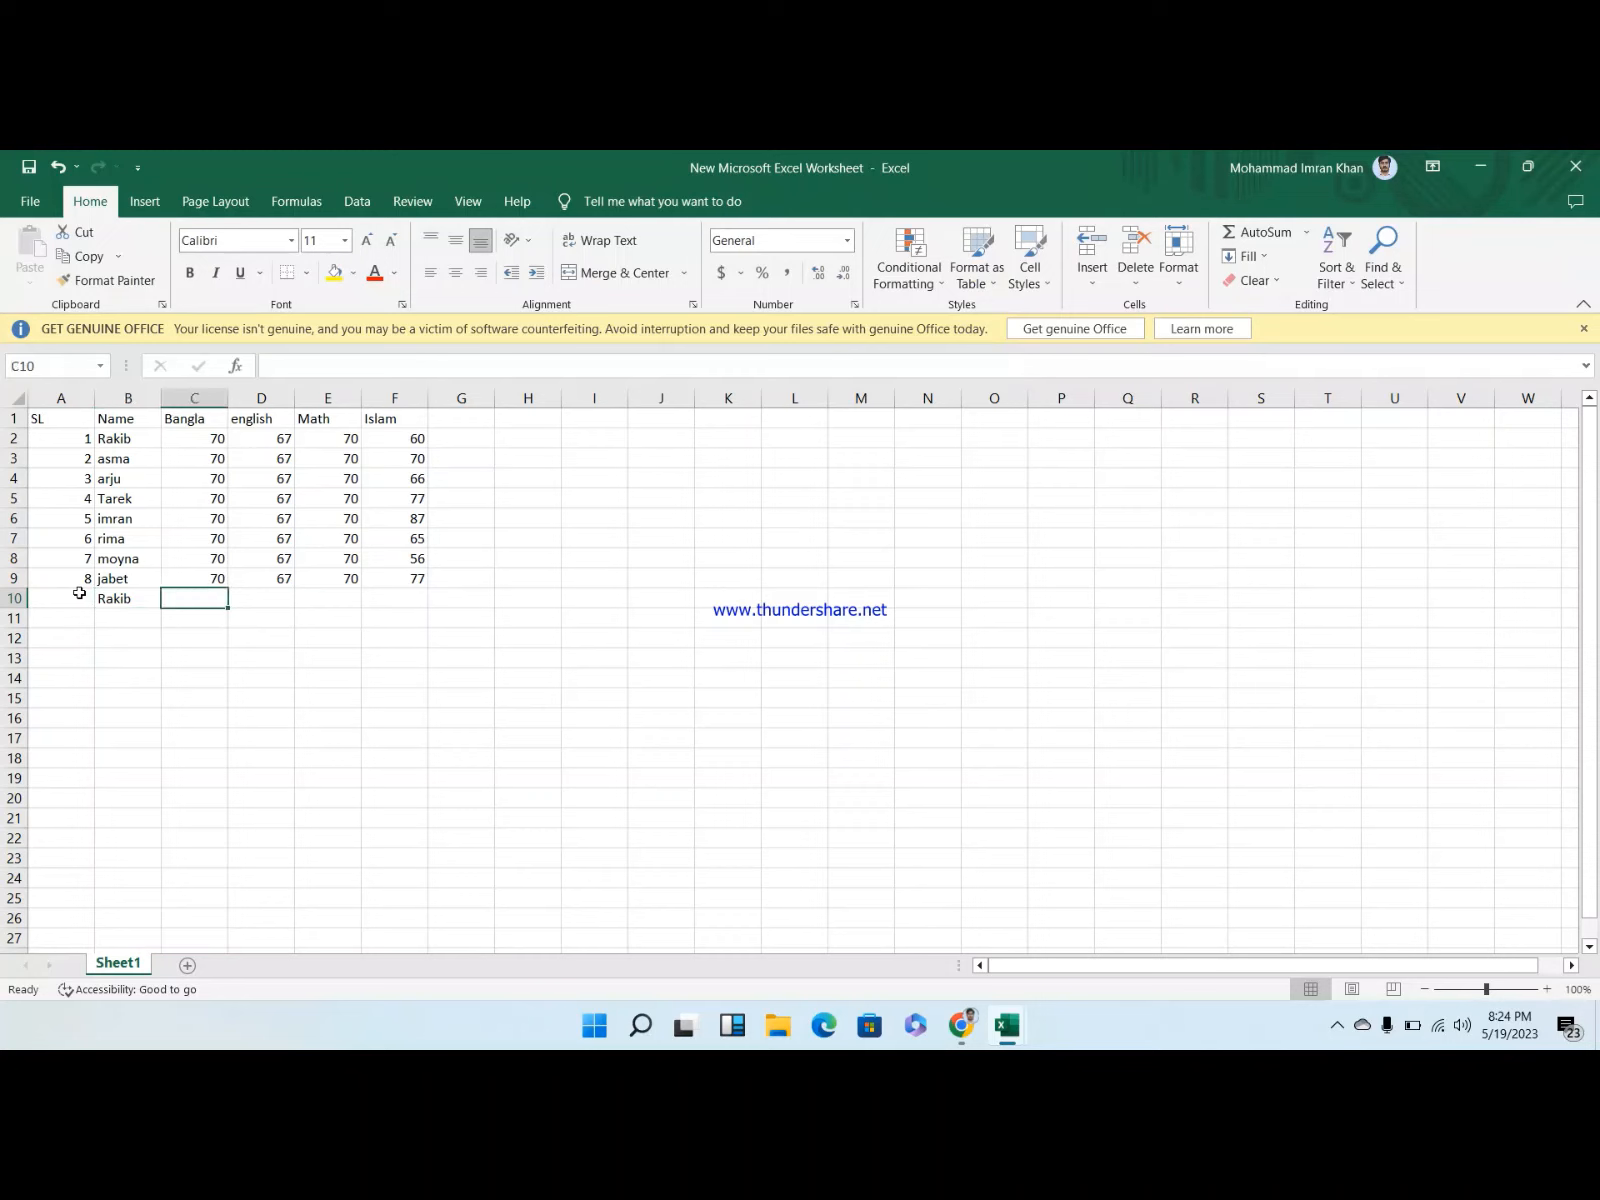
pyautogui.press('Right')
pyautogui.press('Left')
pyautogui.press('Left')
pyautogui.press('Right')
pyautogui.press('Right')
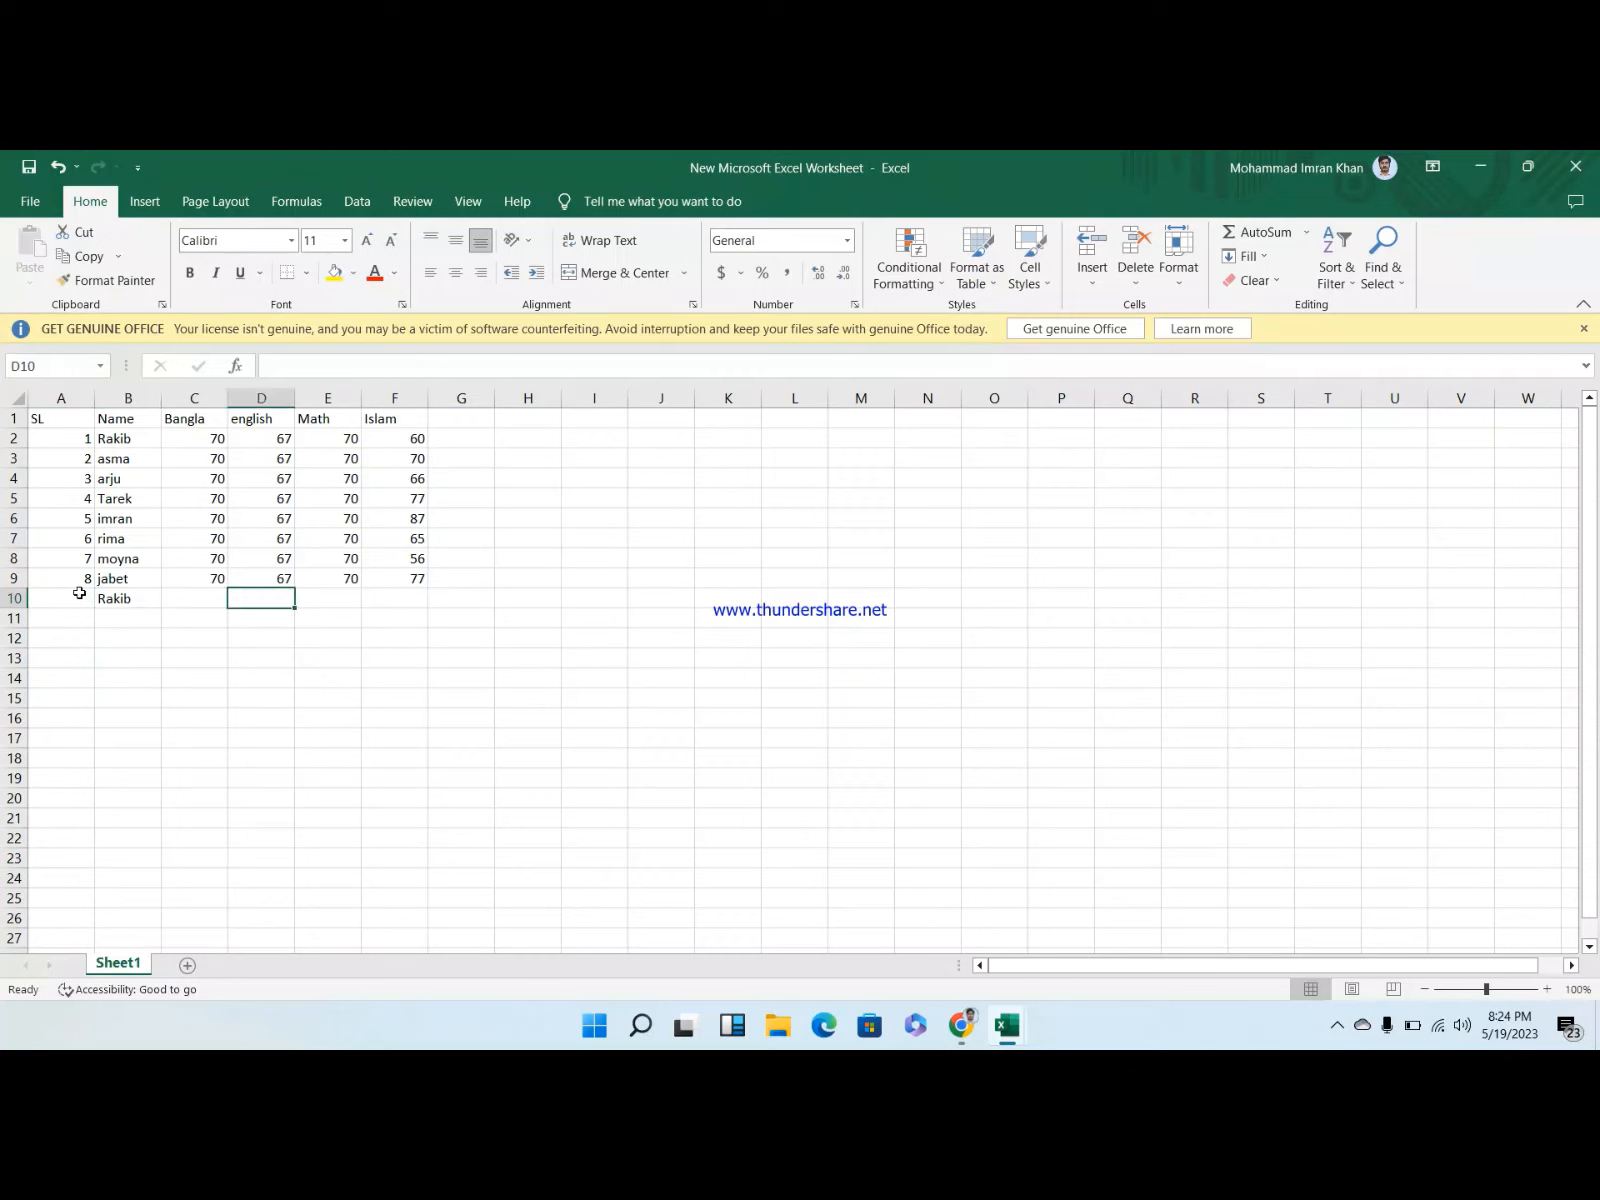
pyautogui.press('Right')
pyautogui.press('Right')
pyautogui.press('Right')
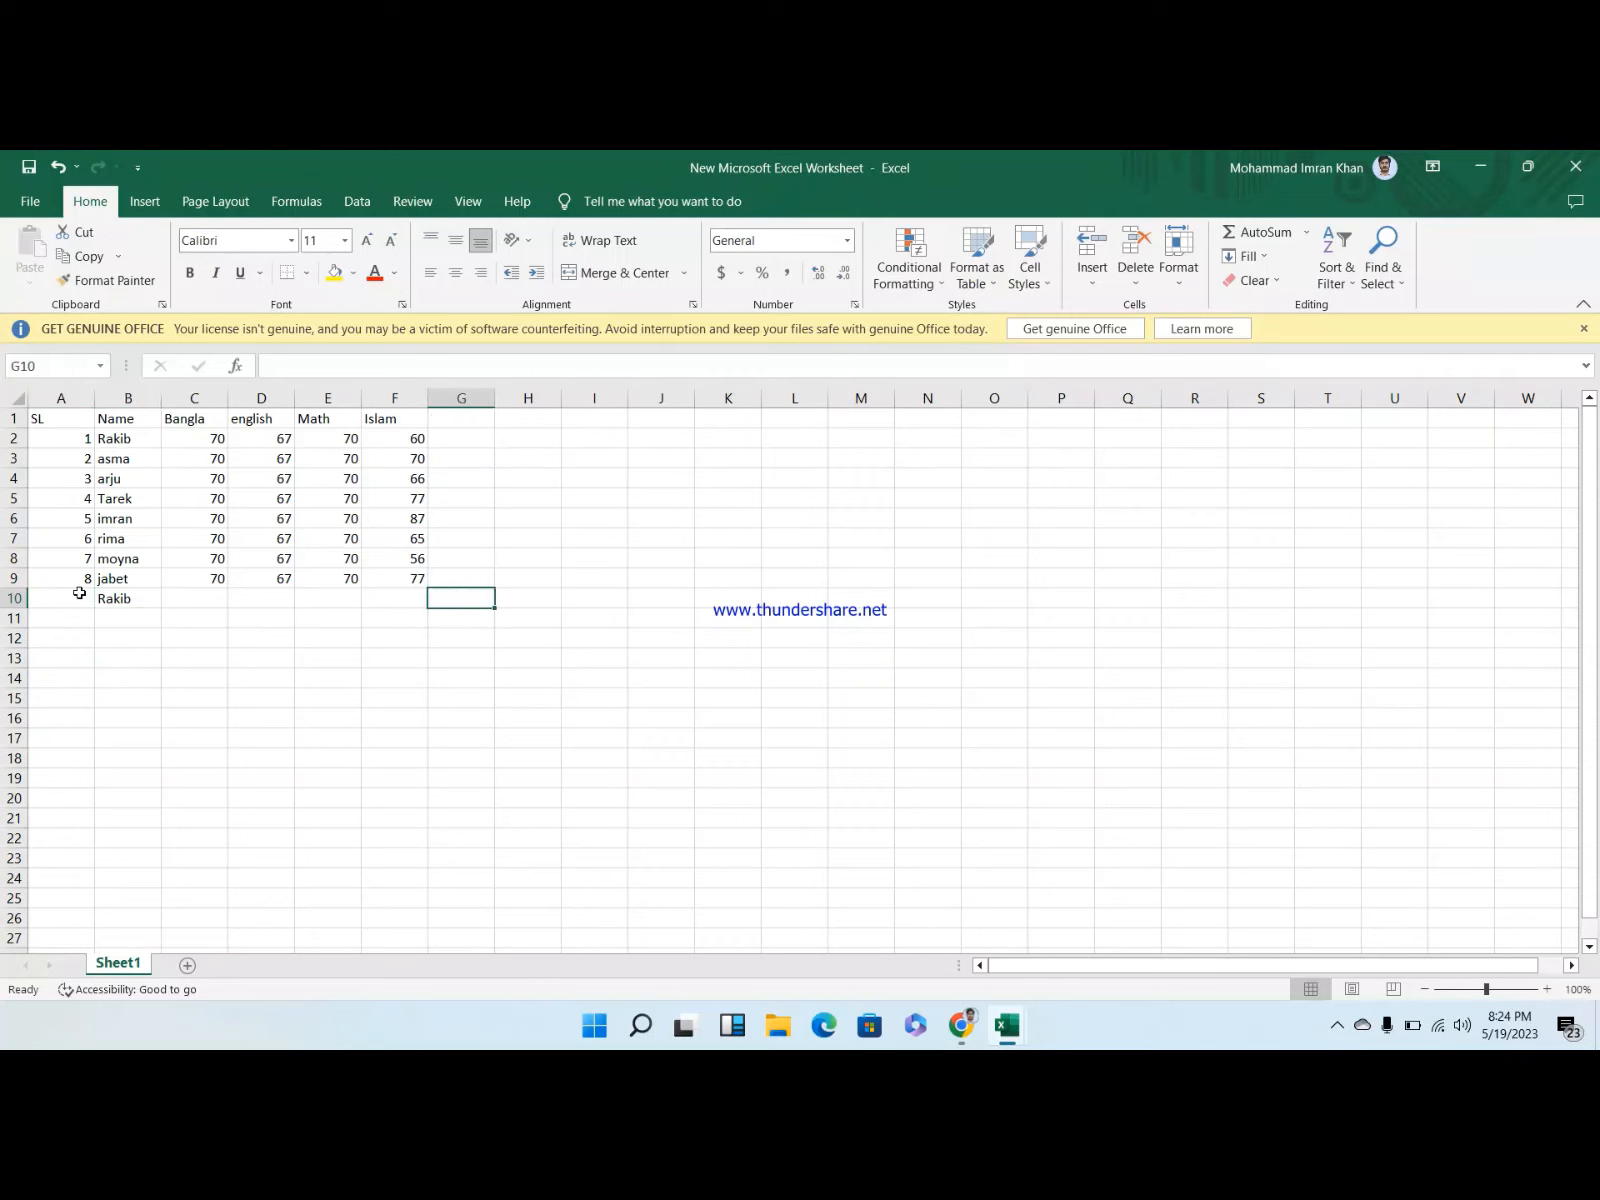
pyautogui.press('Left')
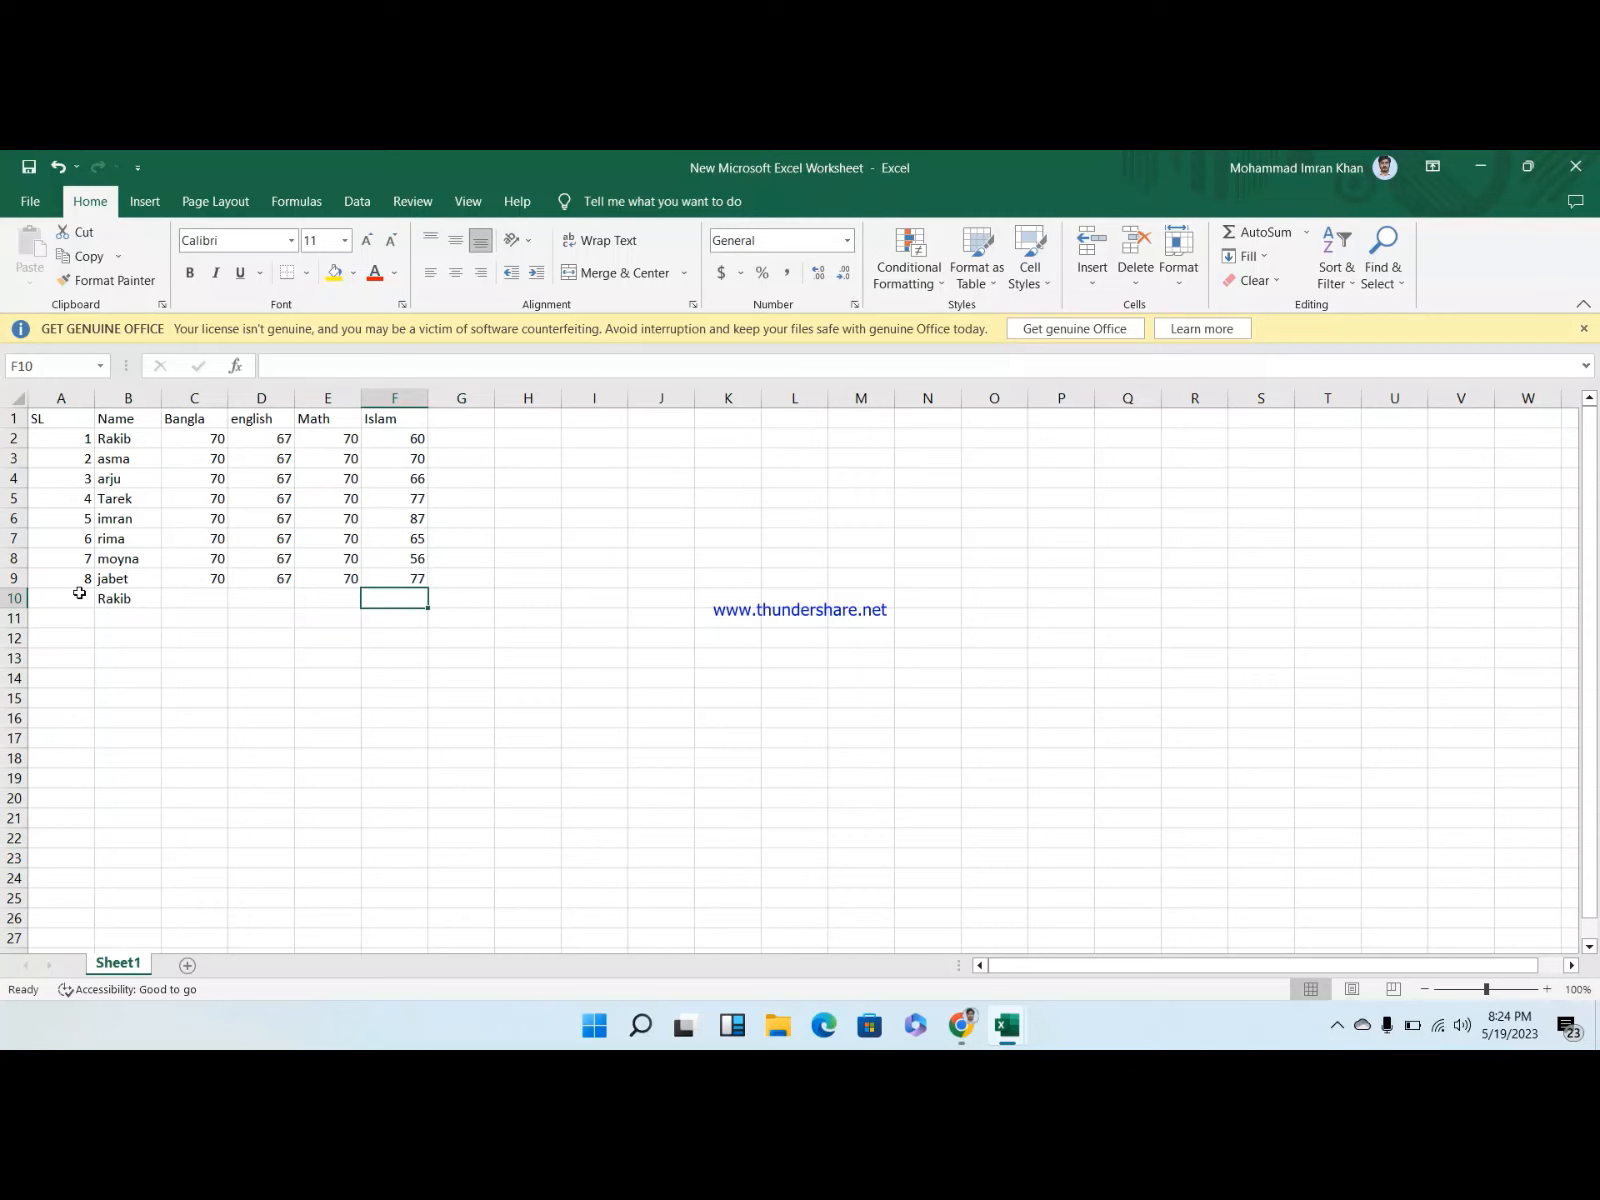
pyautogui.hotkey('alt', 'Tab')
pyautogui.hotkey('alt', 'Tab')
pyautogui.press('Up')
pyautogui.hotkey('shift', 'Down')
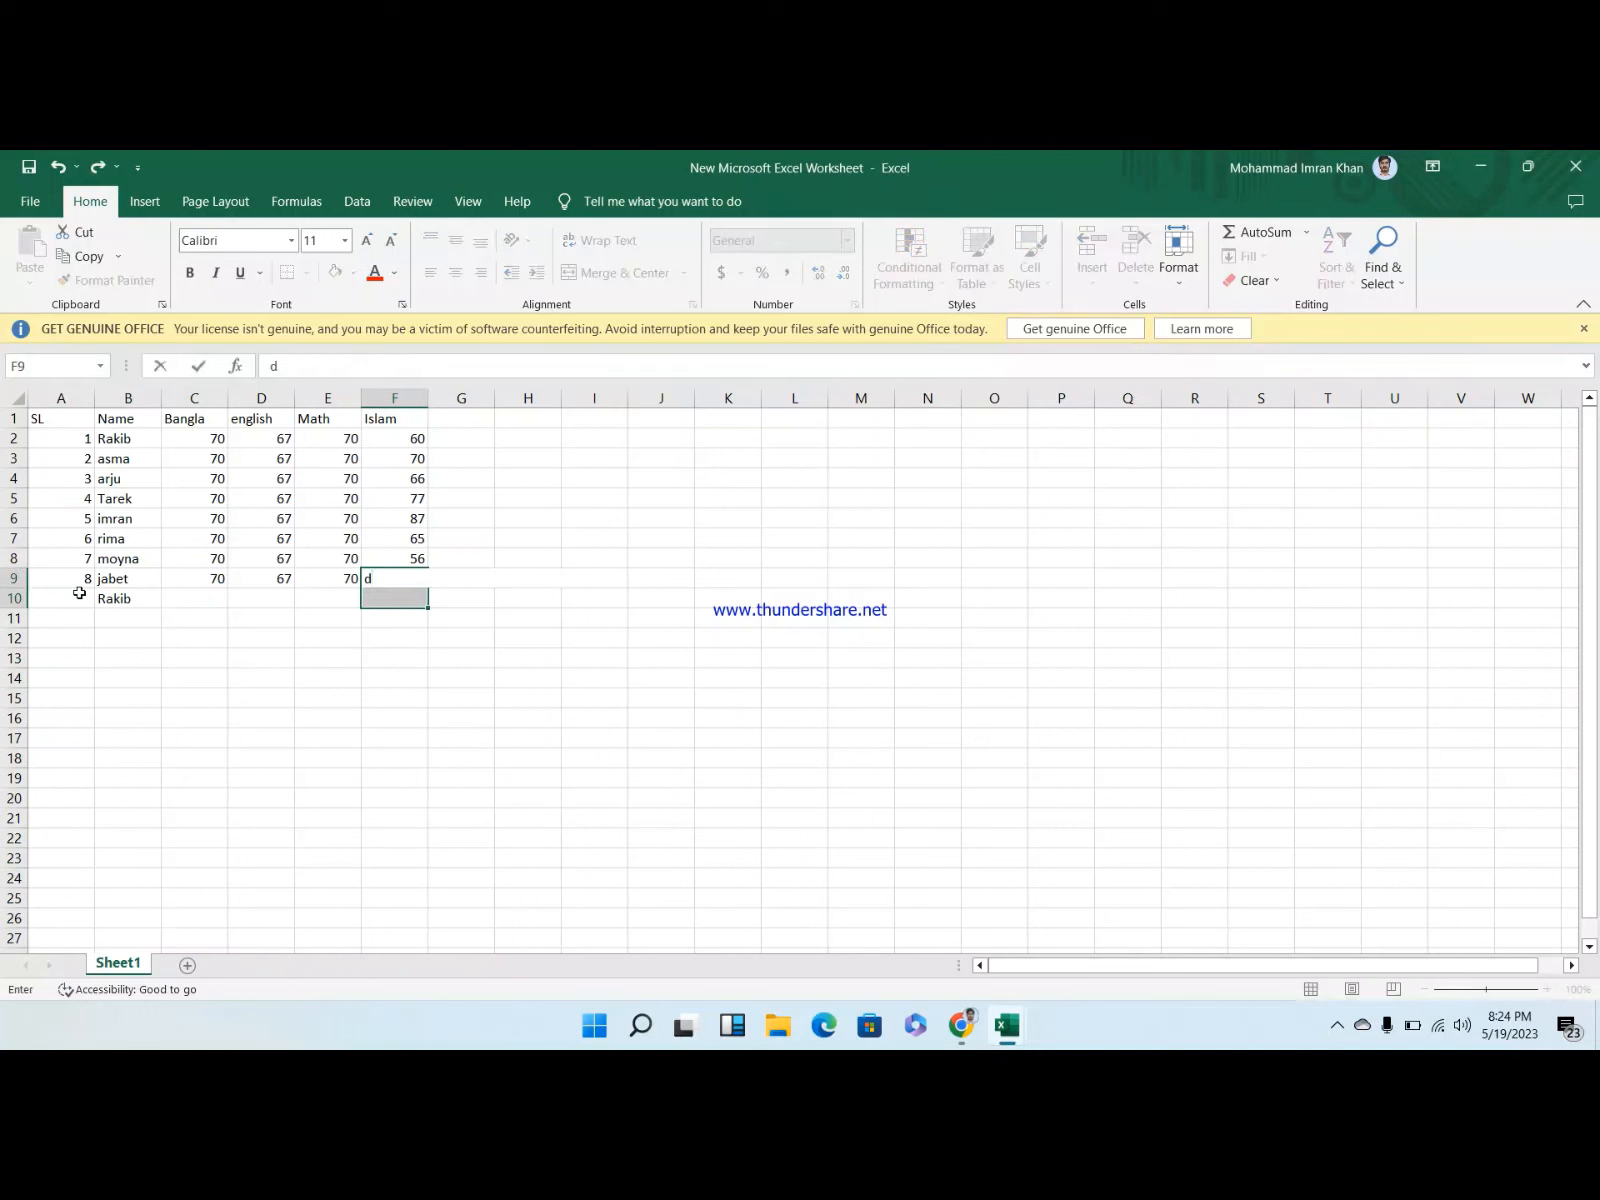
pyautogui.hotkey('ctrl', 'd')
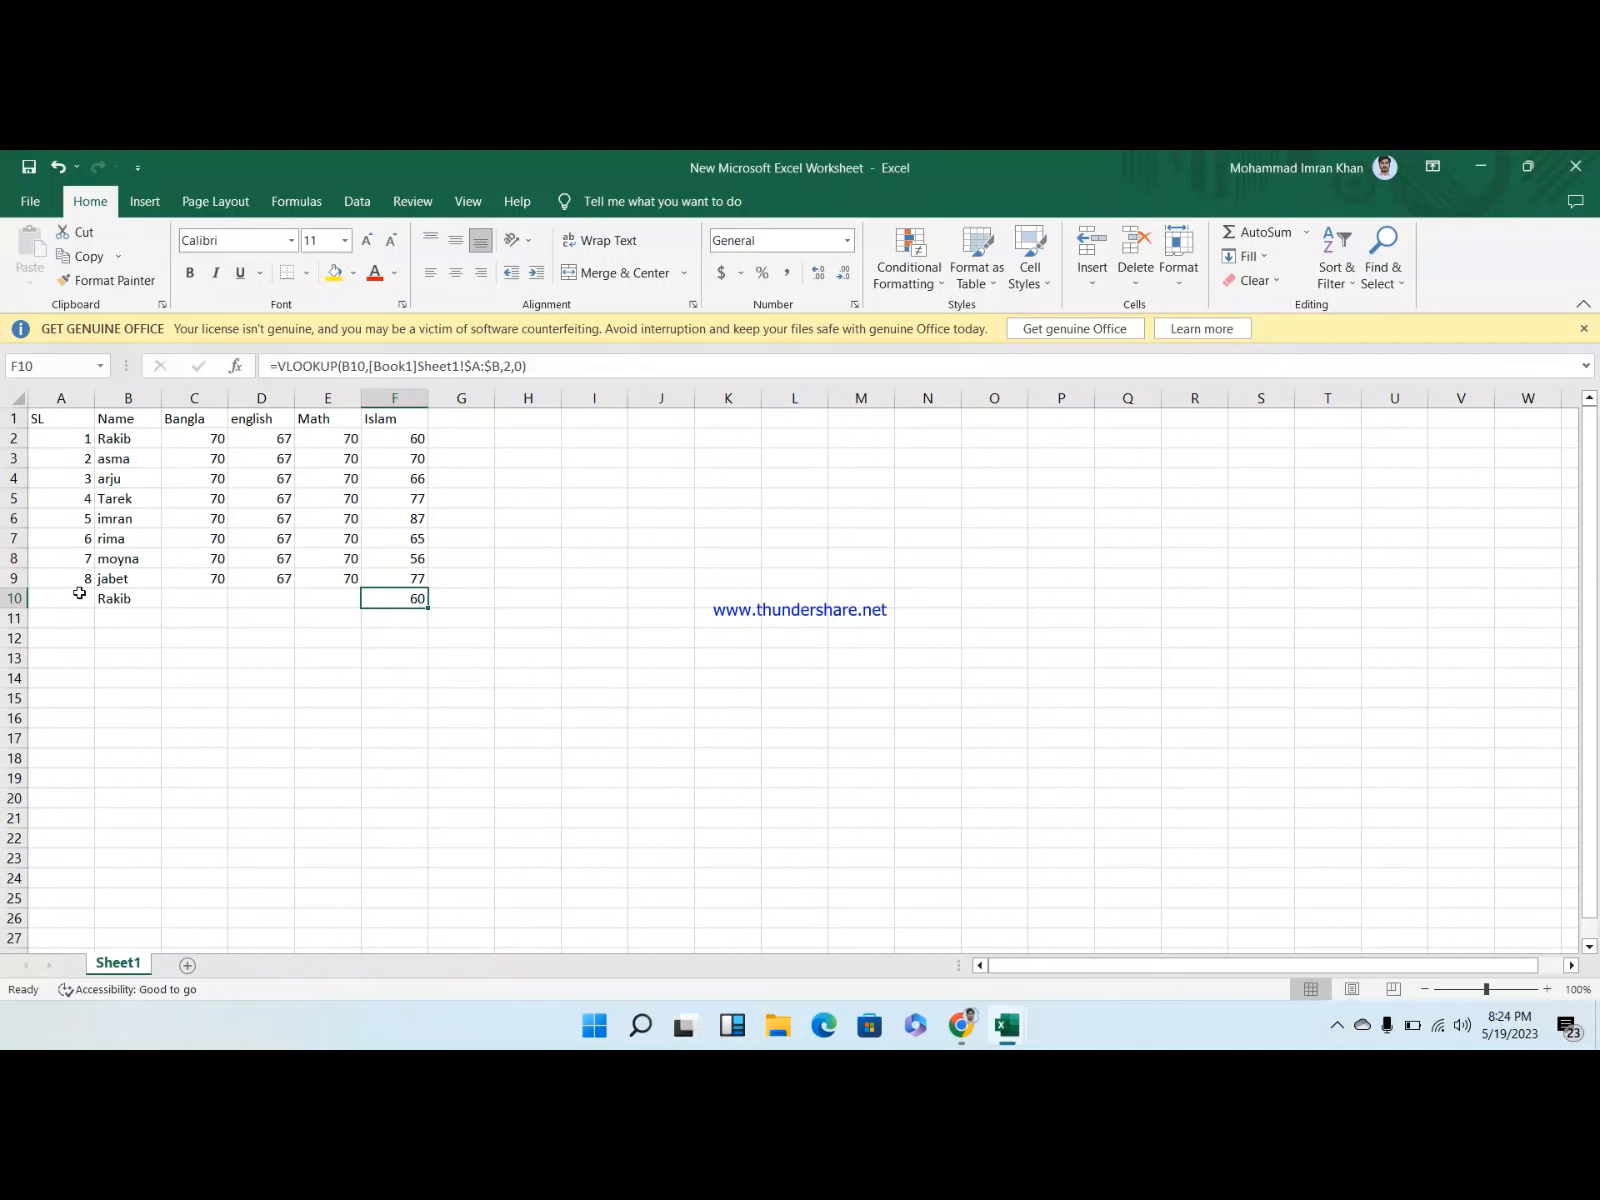
# Compare the lookup results in F10 and F2 with the repeated student's two Islam marks in Book1
pyautogui.press('Down')
pyautogui.hotkey('alt', 'Tab')
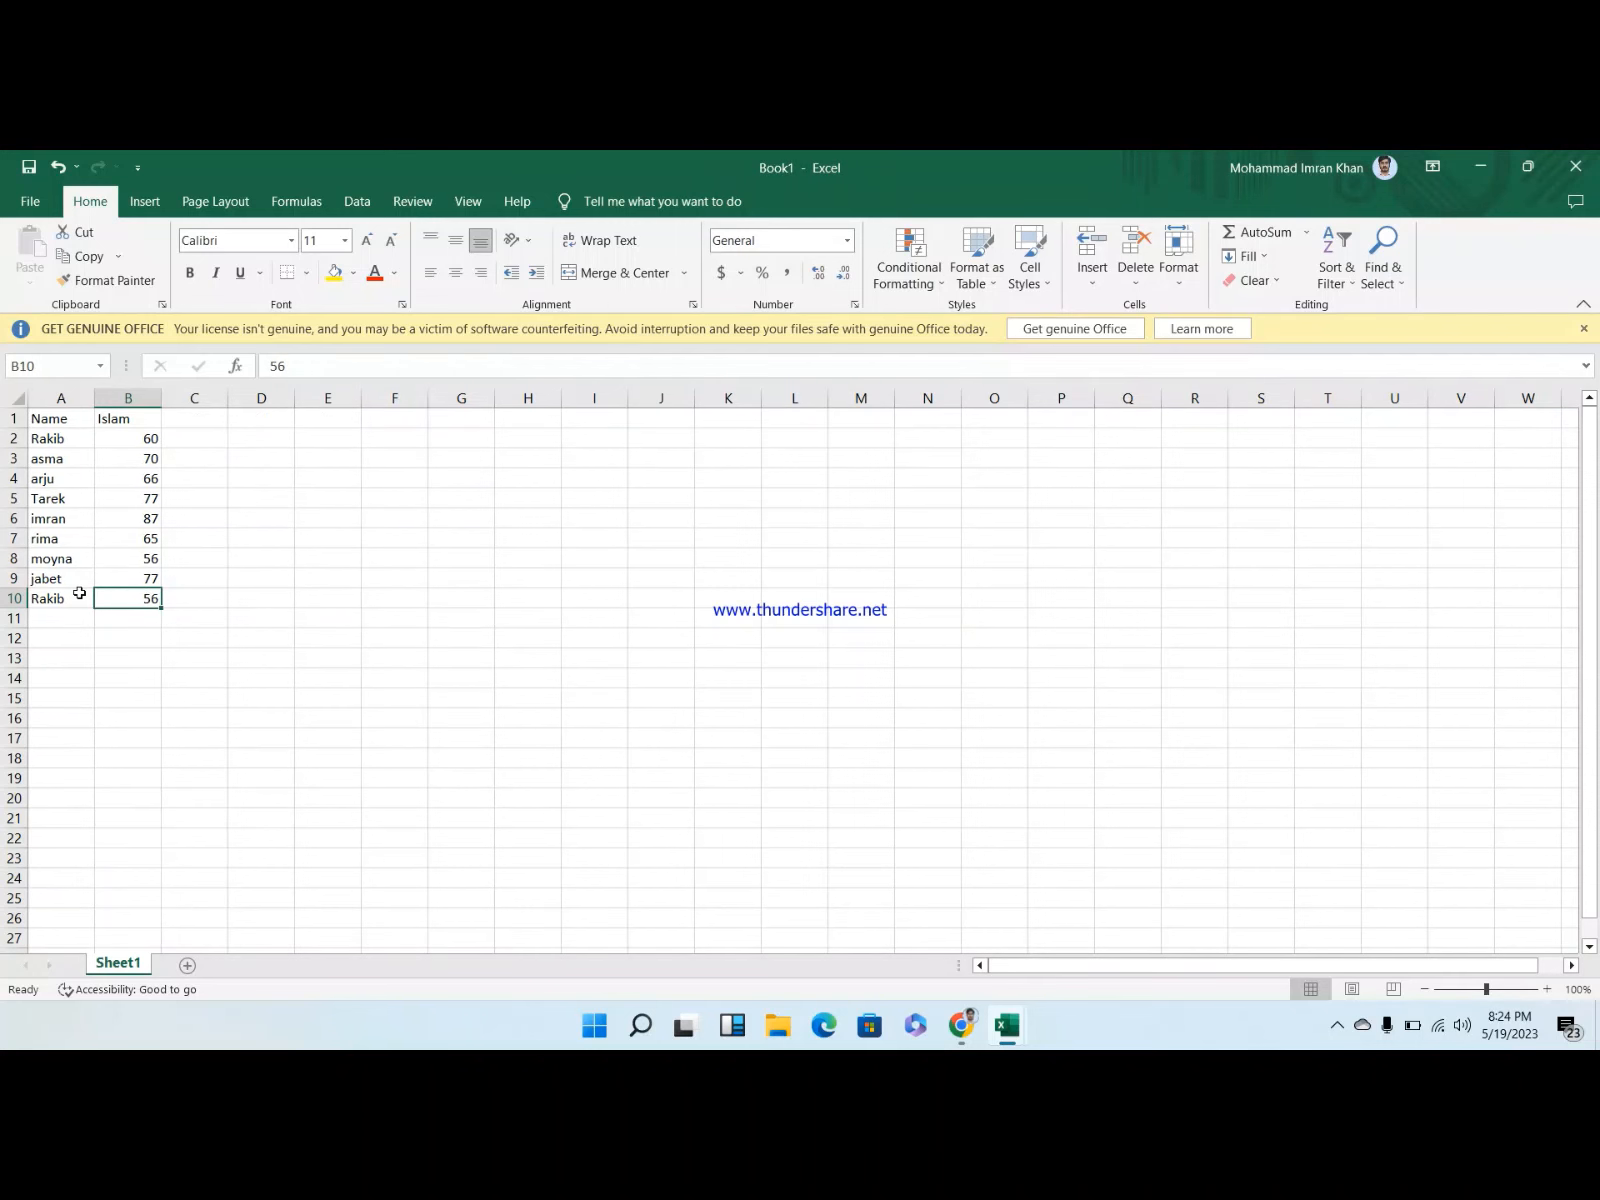
pyautogui.hotkey('alt', 'Tab')
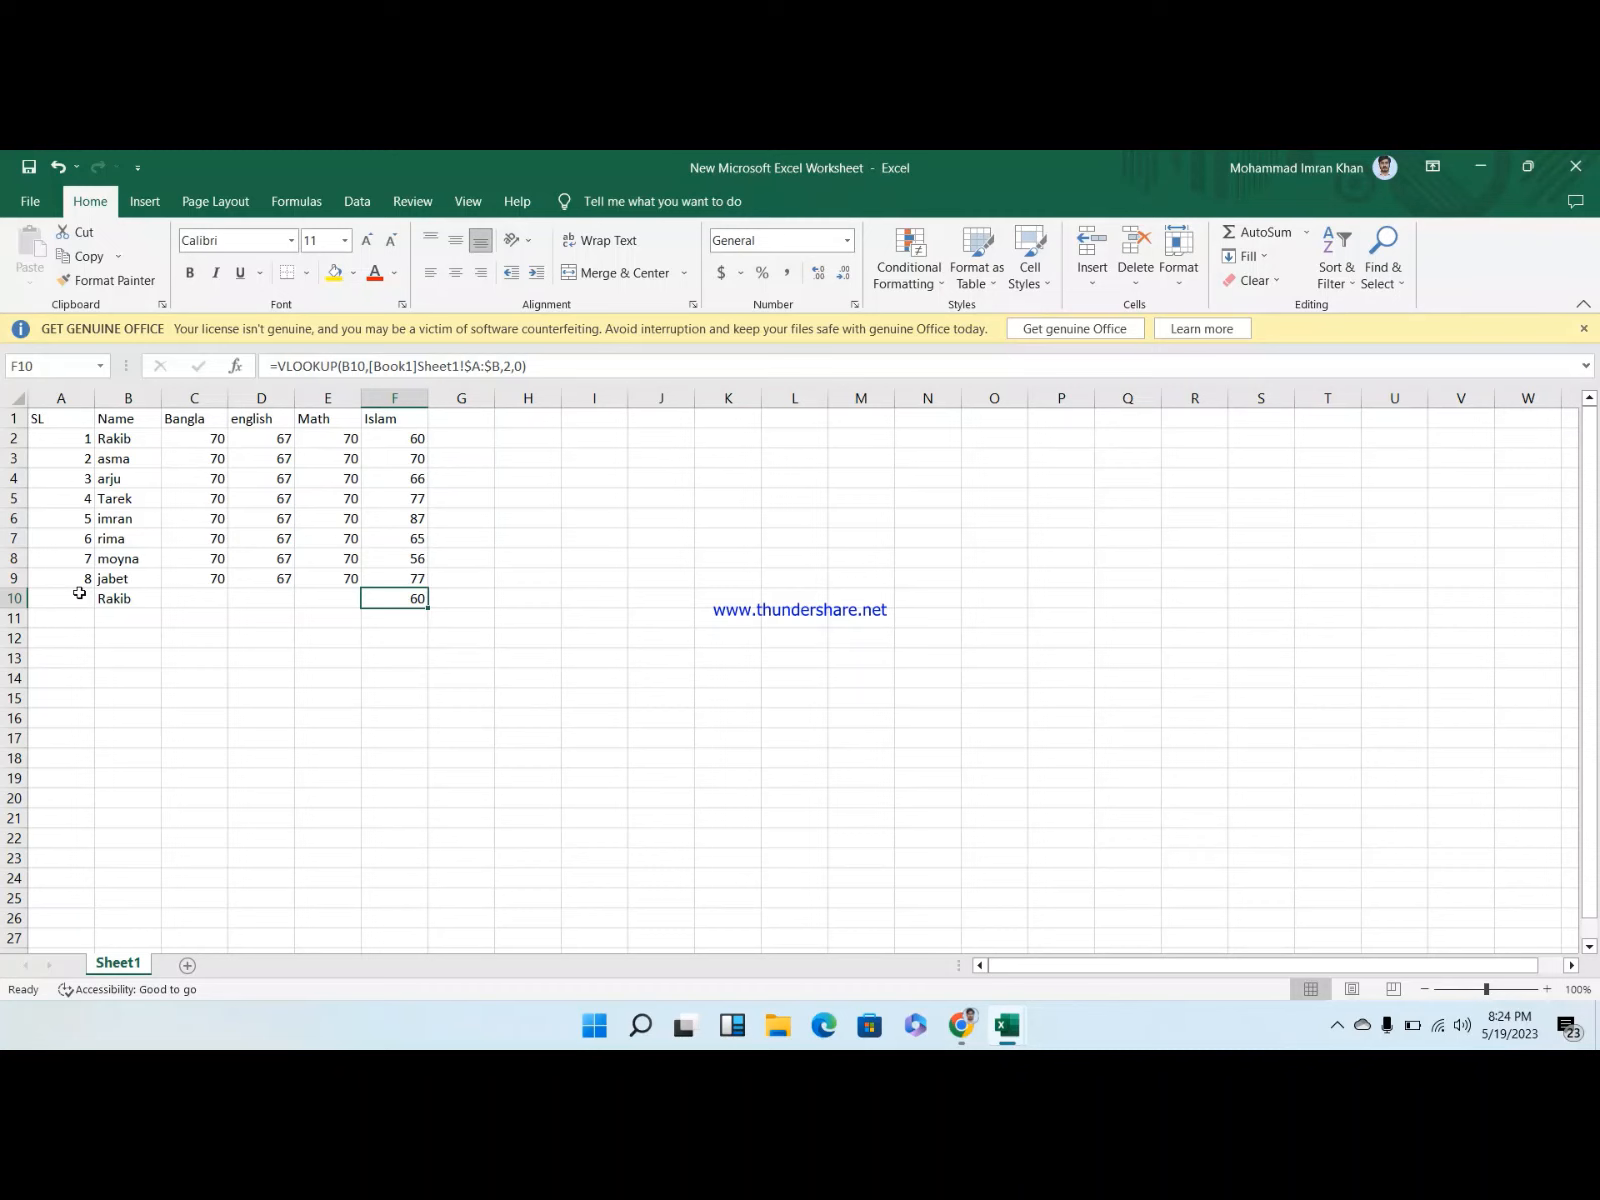
pyautogui.click(402, 439)
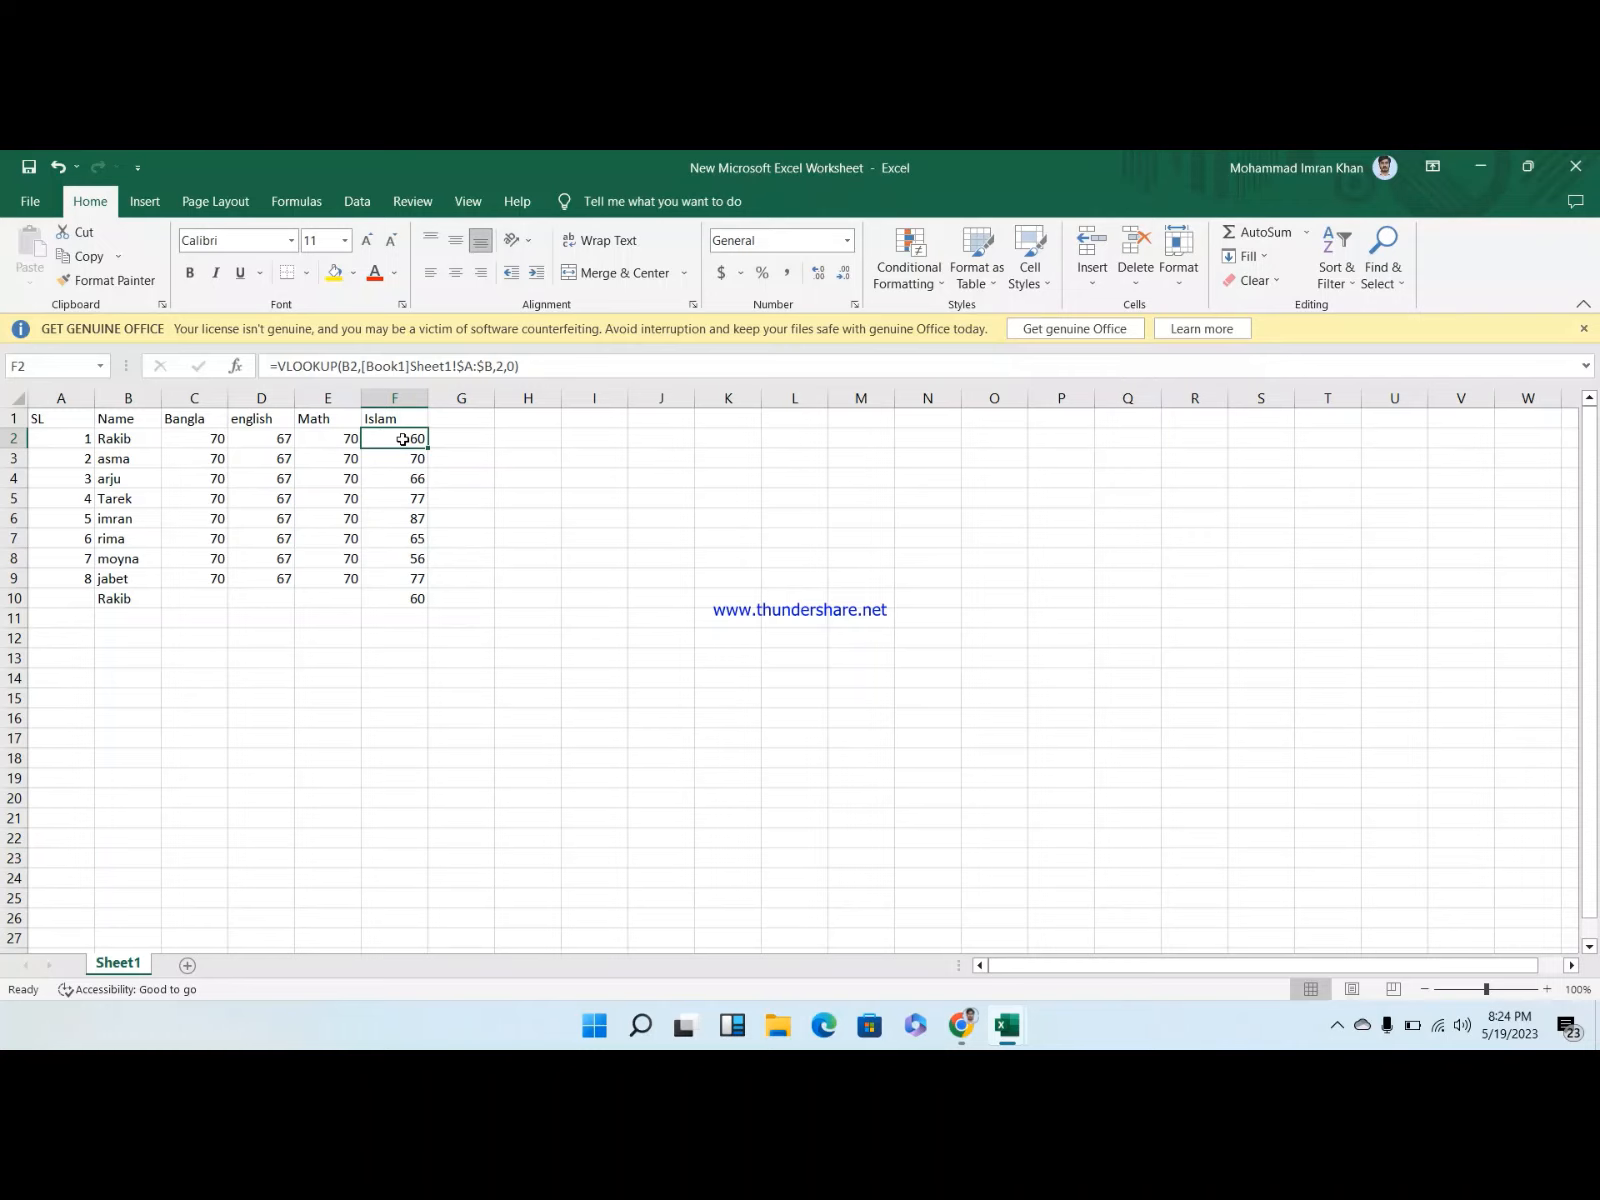
pyautogui.hotkey('alt', 'Tab')
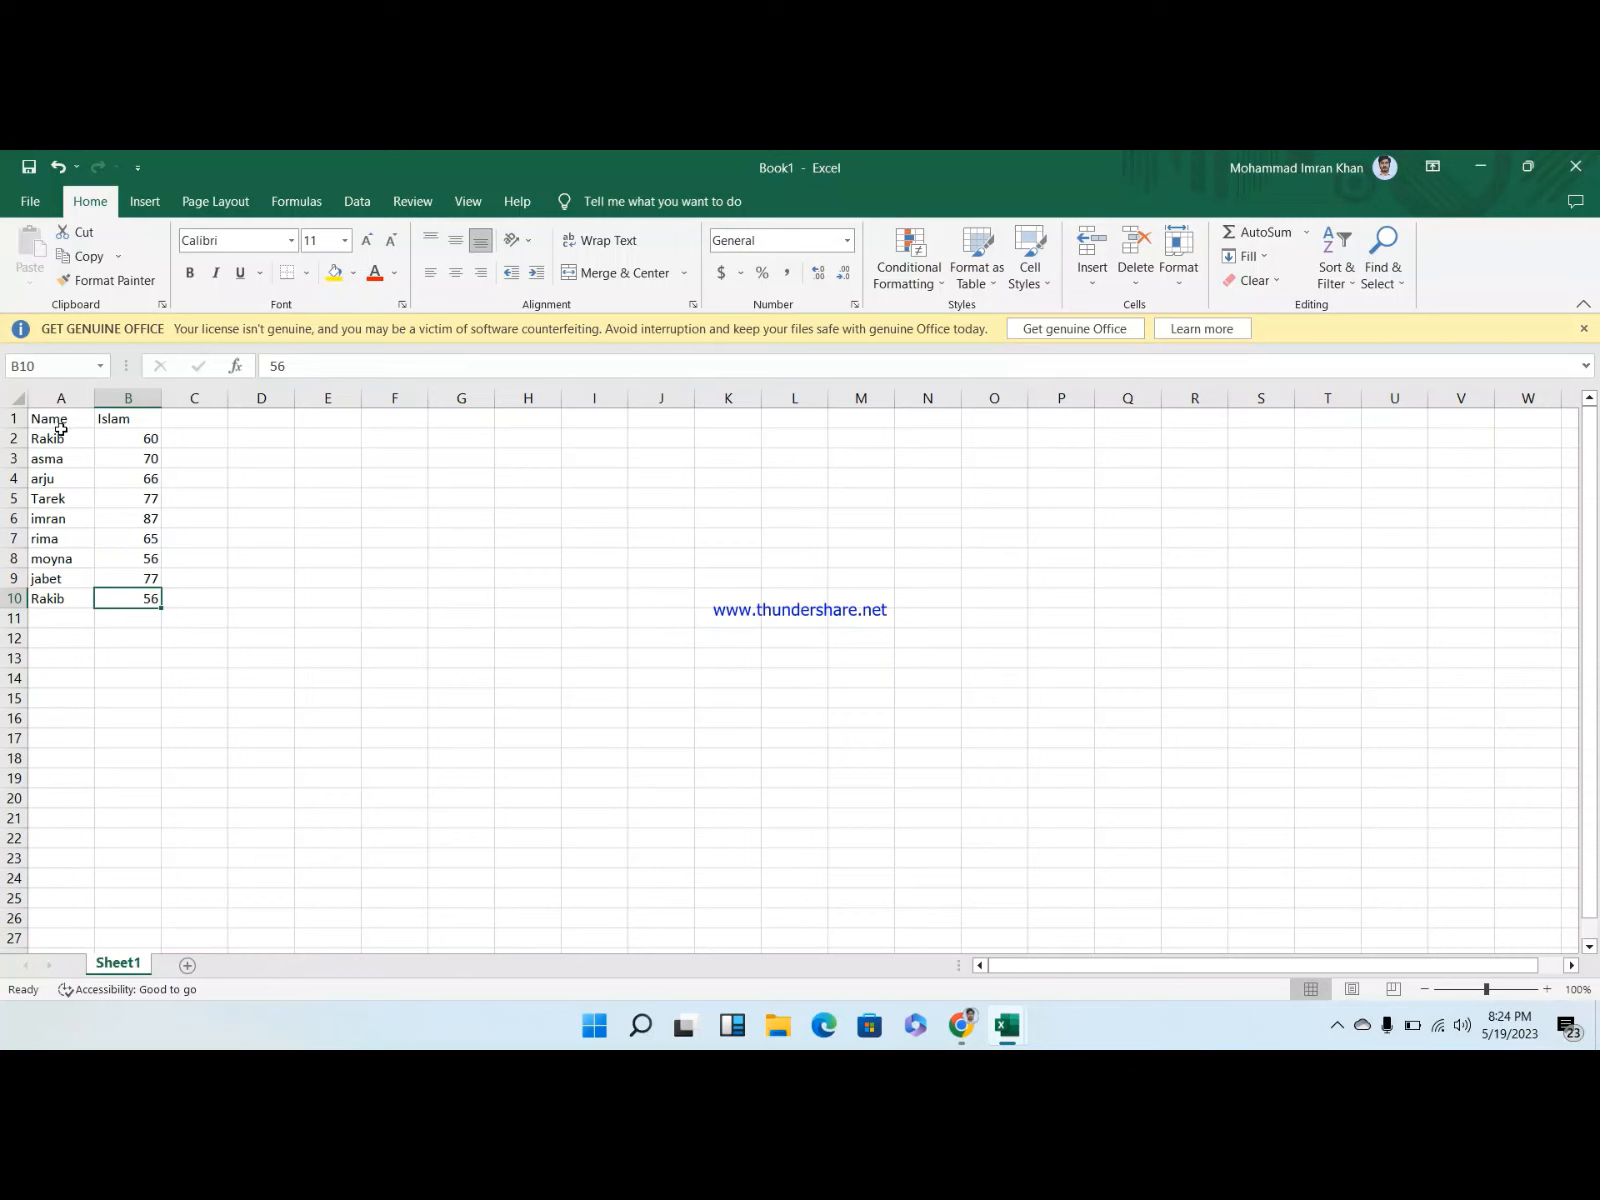
pyautogui.click(134, 437)
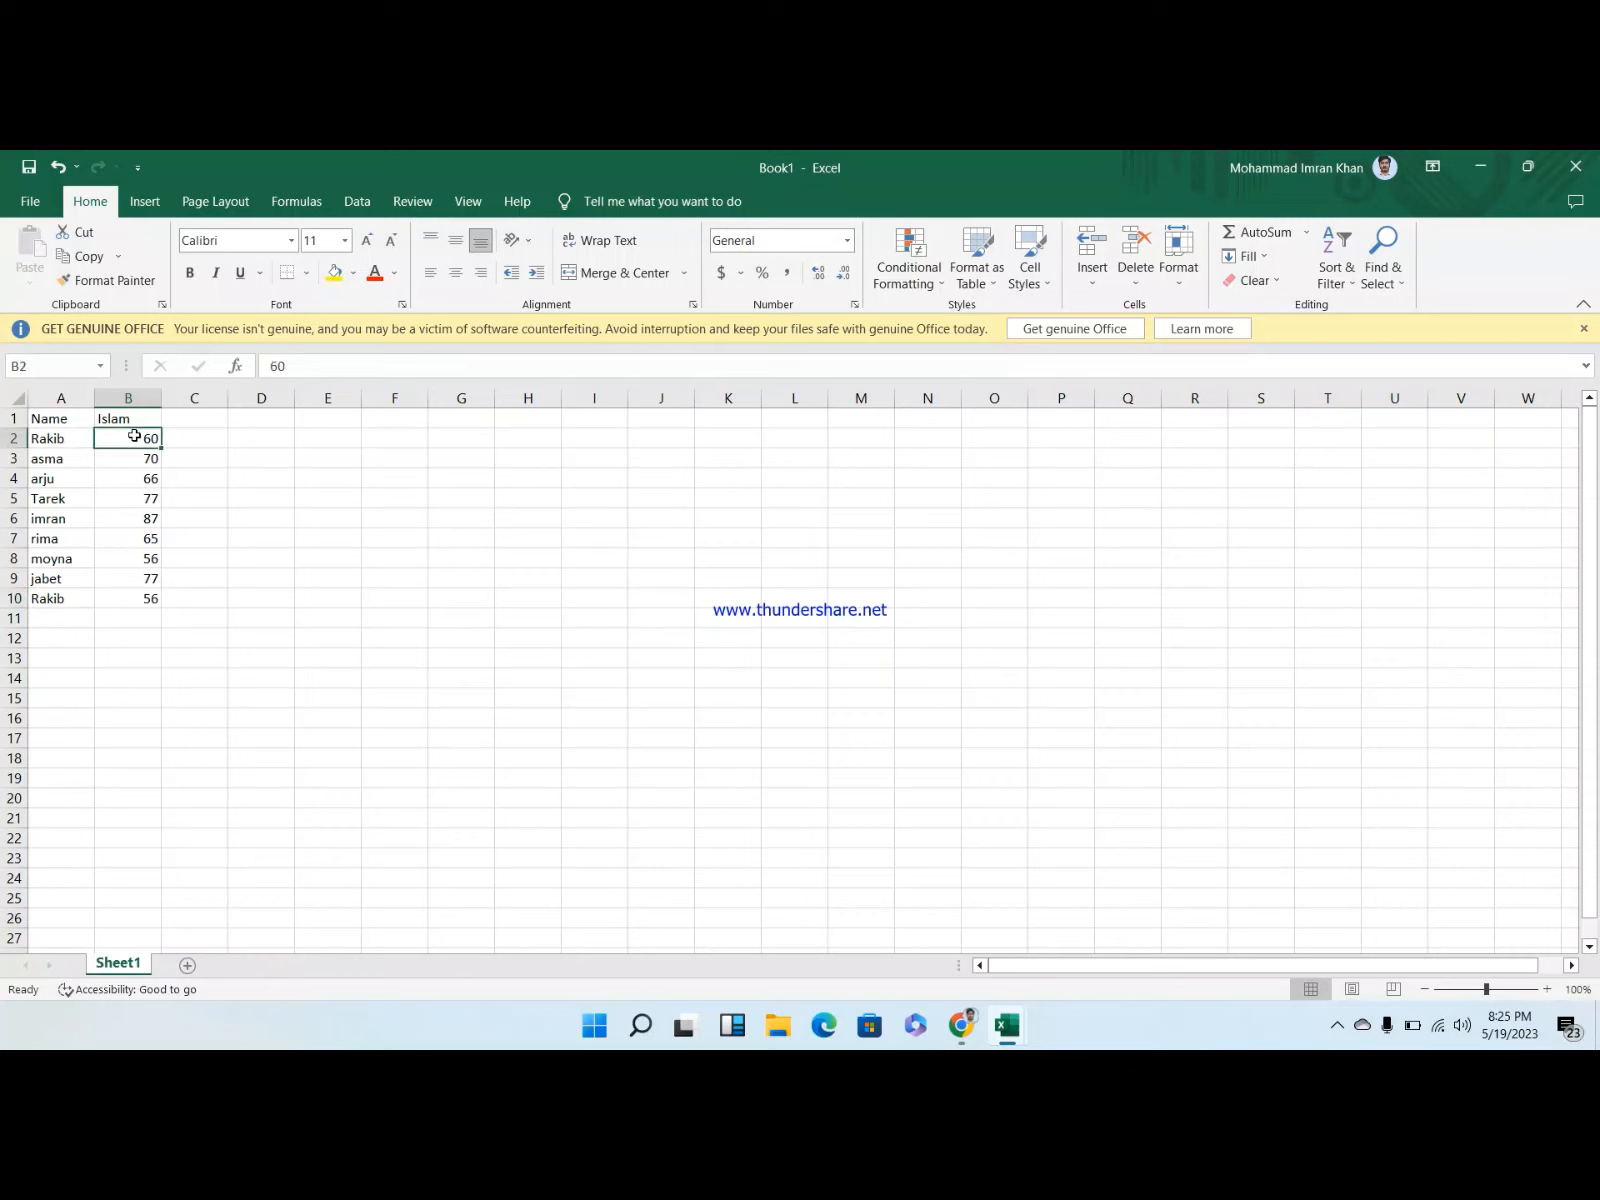
# Review the repeated student's two records in Book1, rows 2 and 10, against the marks worksheet's Islam column
pyautogui.click(69, 593)
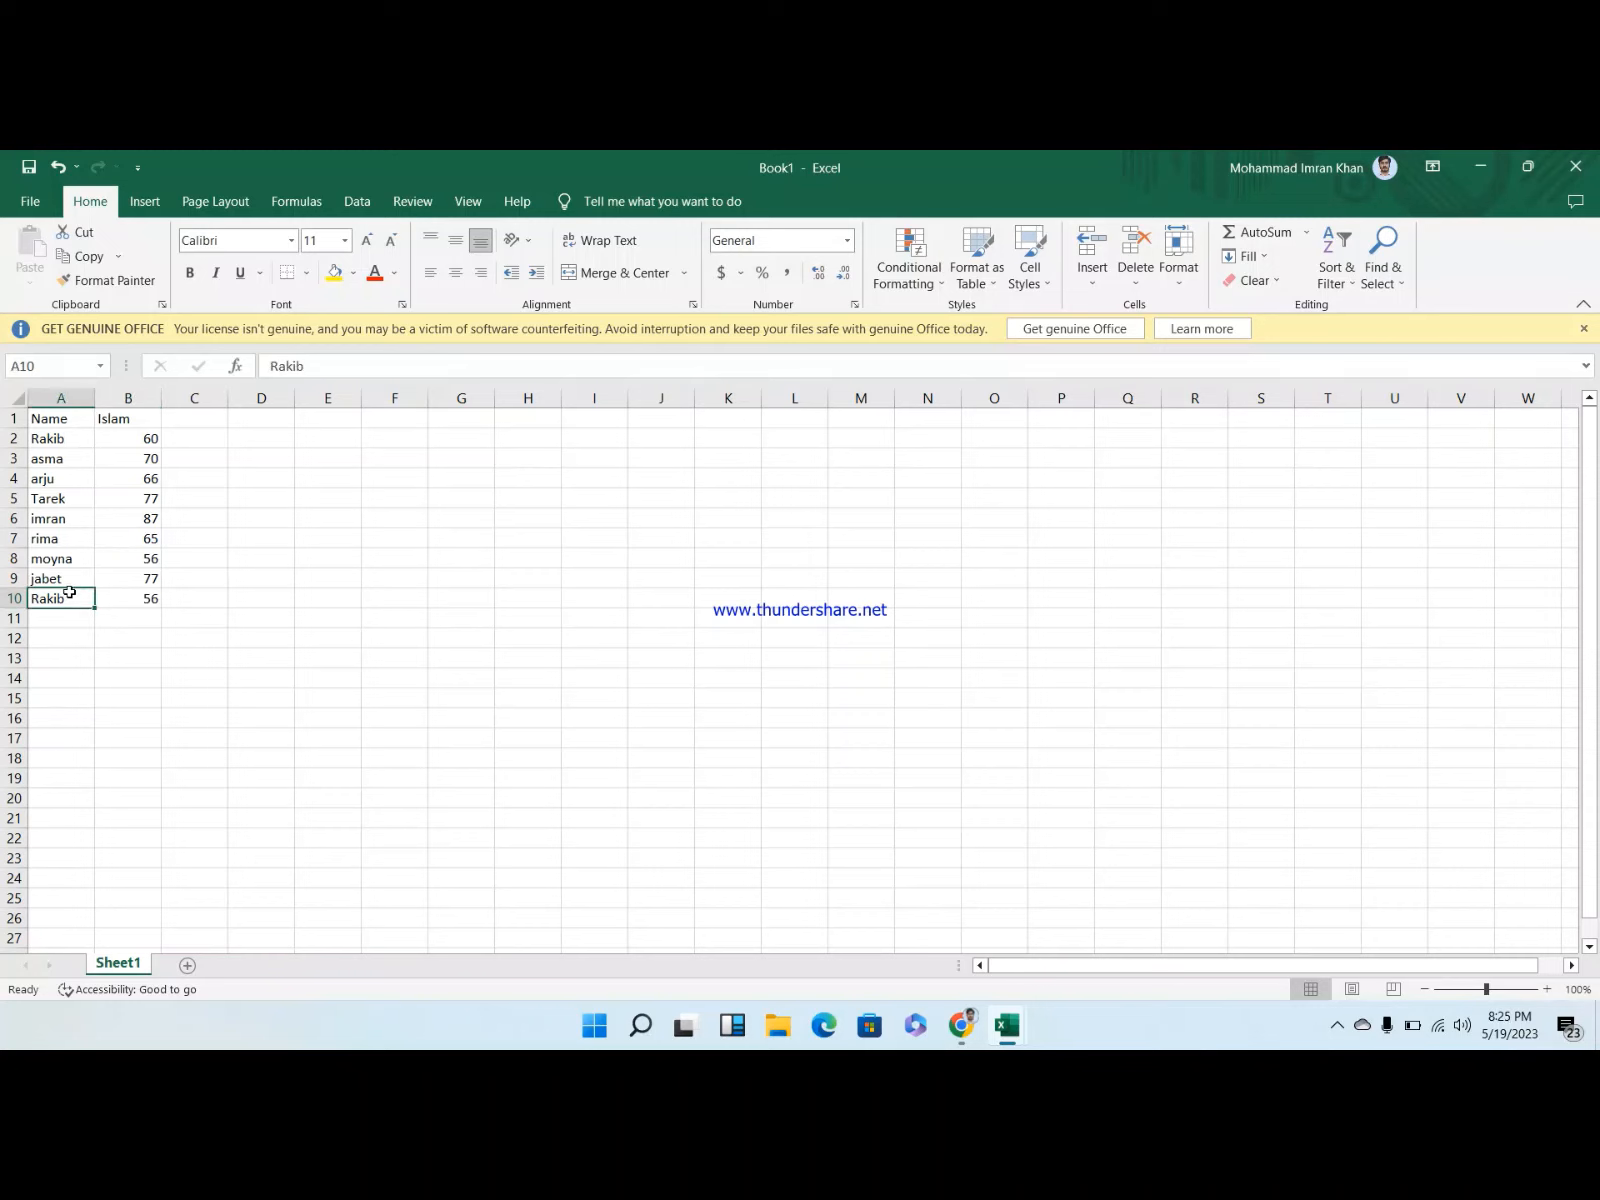
pyautogui.click(156, 439)
pyautogui.hotkey('alt', 'Tab')
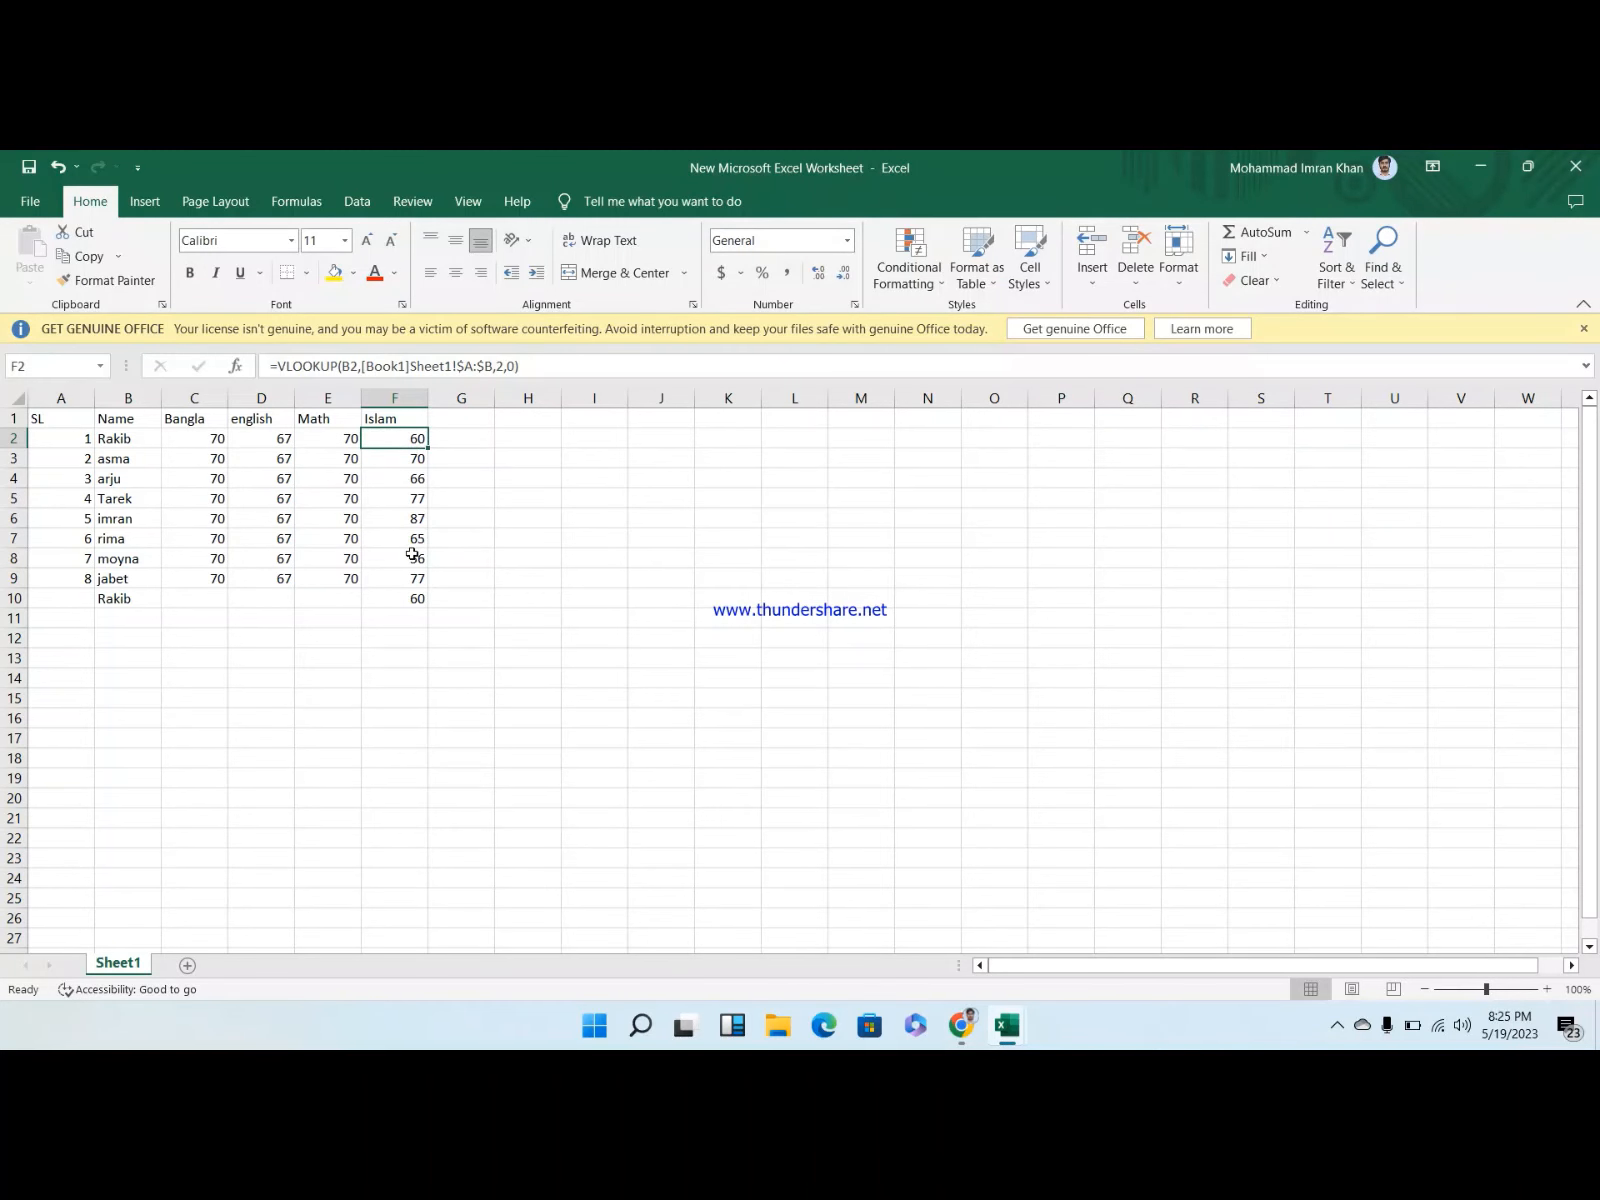
# In Book1, make the duplicate student name in A10 unique by appending a space and the number 2
pyautogui.hotkey('alt', 'Tab')
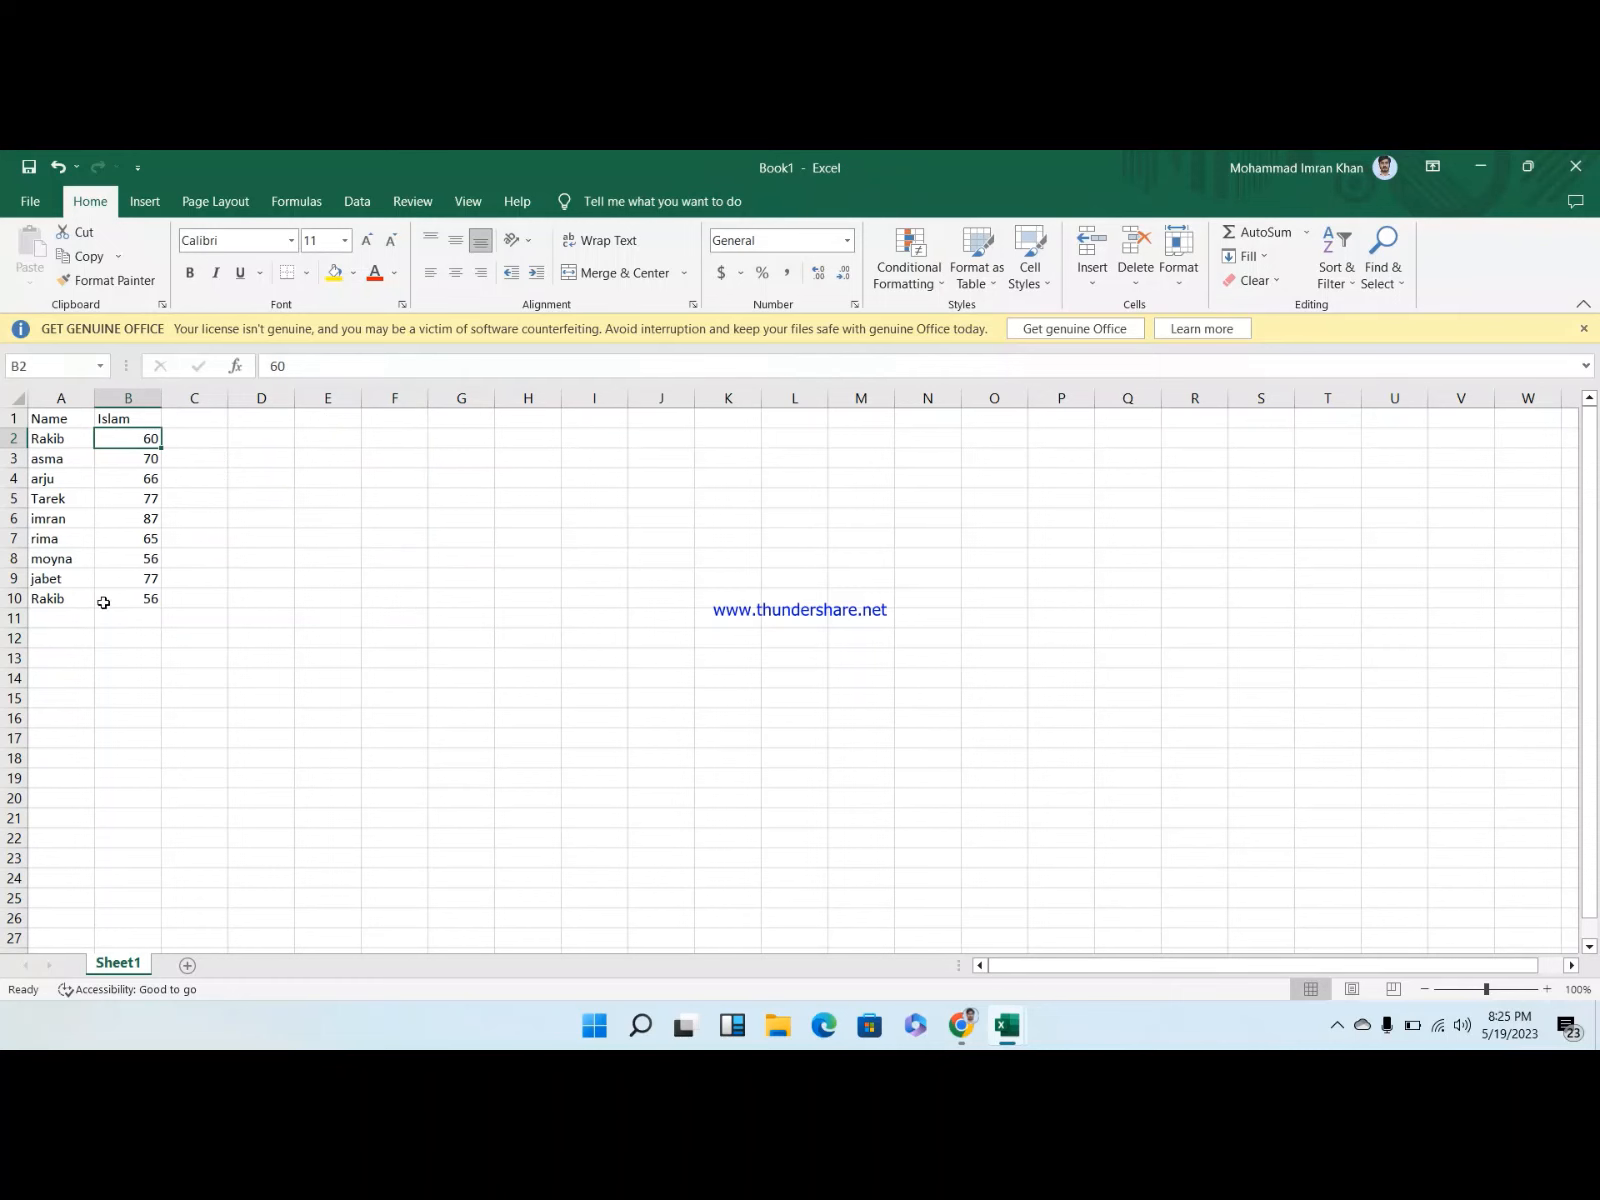
pyautogui.click(67, 600)
pyautogui.doubleClick(67, 600)
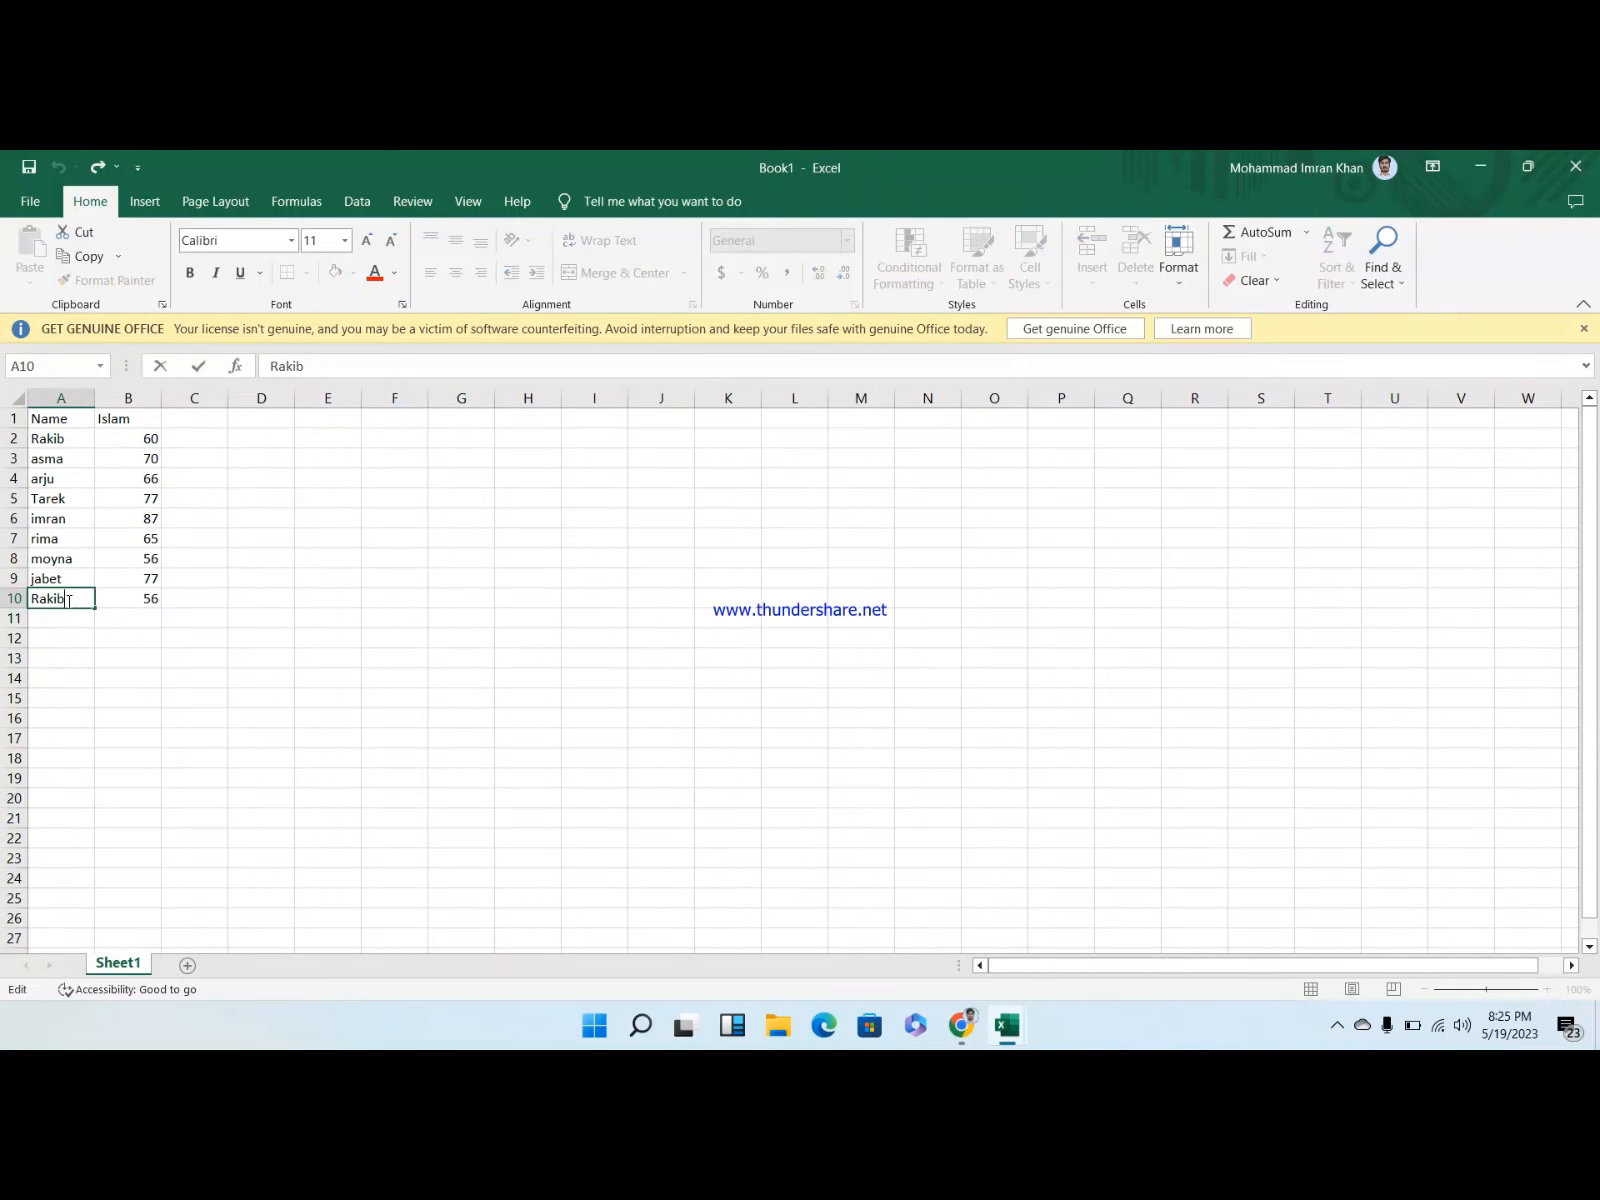
pyautogui.write('2')
pyautogui.press('Return')
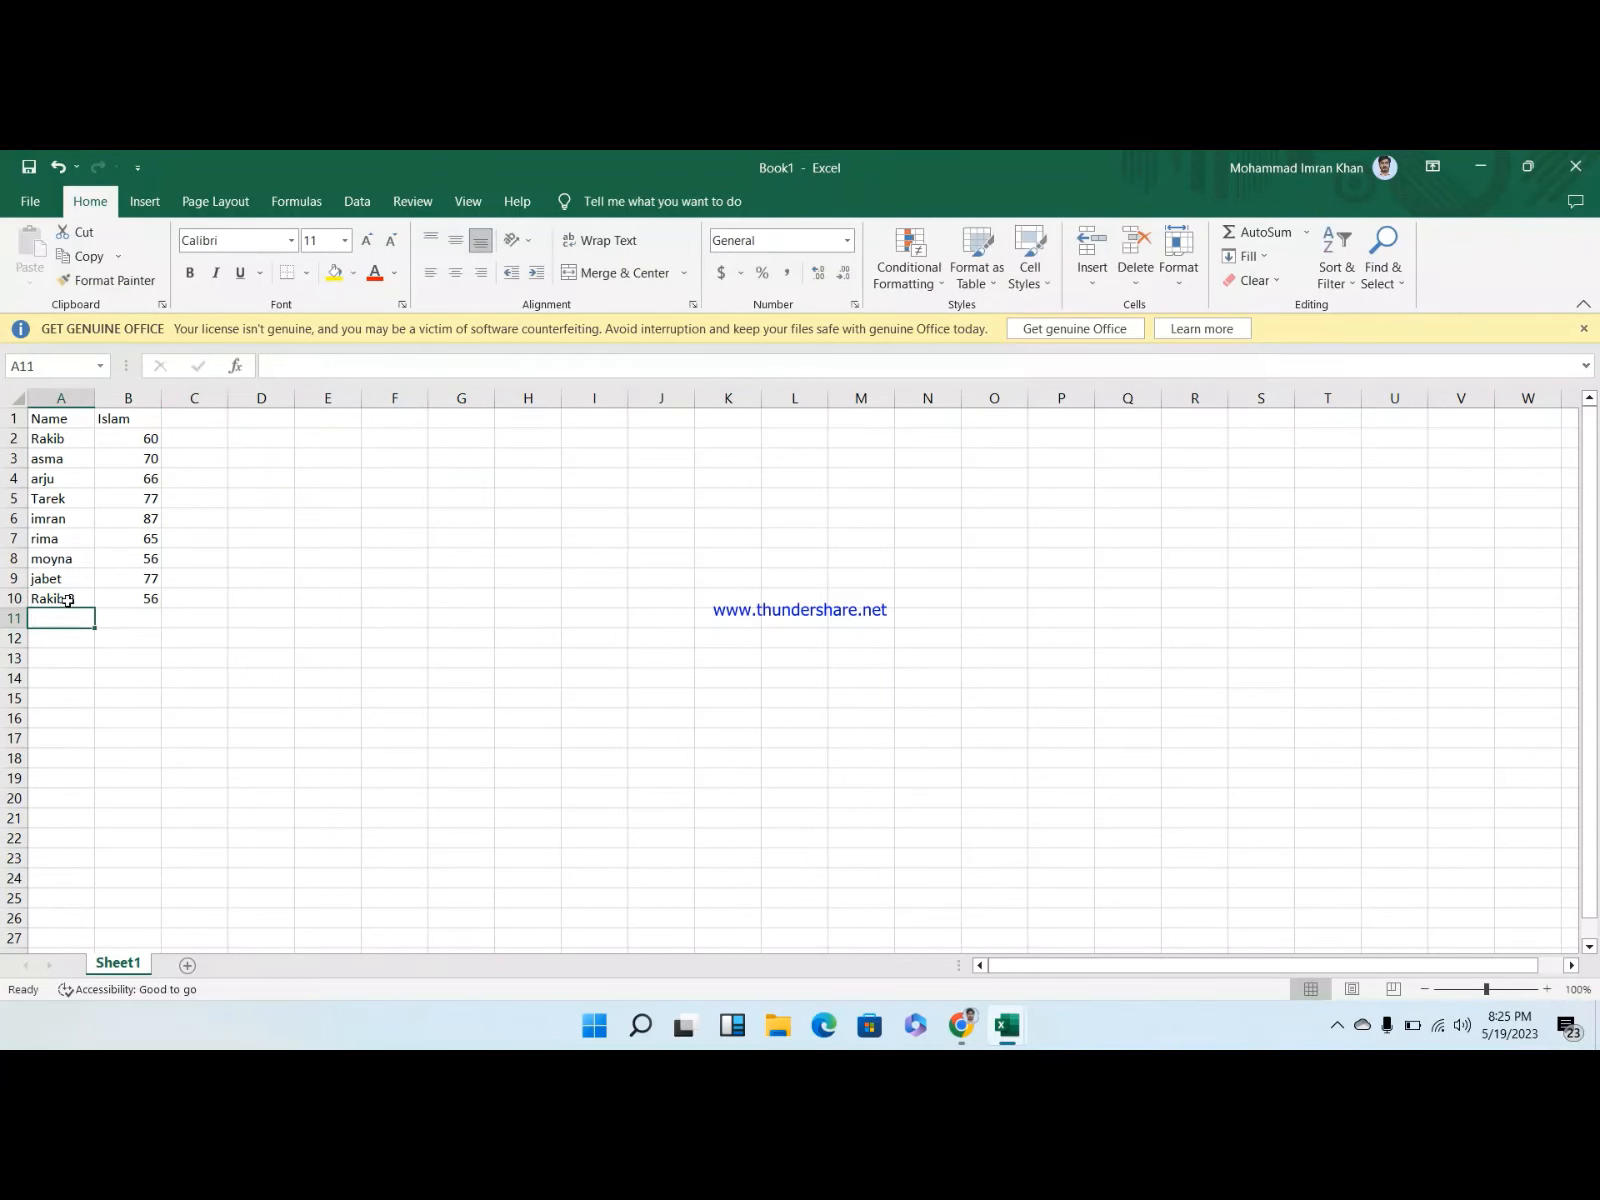
# Switch to the New Microsoft Excel Worksheet workbook and append a space and 2 to the repeated student's name in B10
pyautogui.hotkey('alt', 'Tab')
pyautogui.click(128, 600)
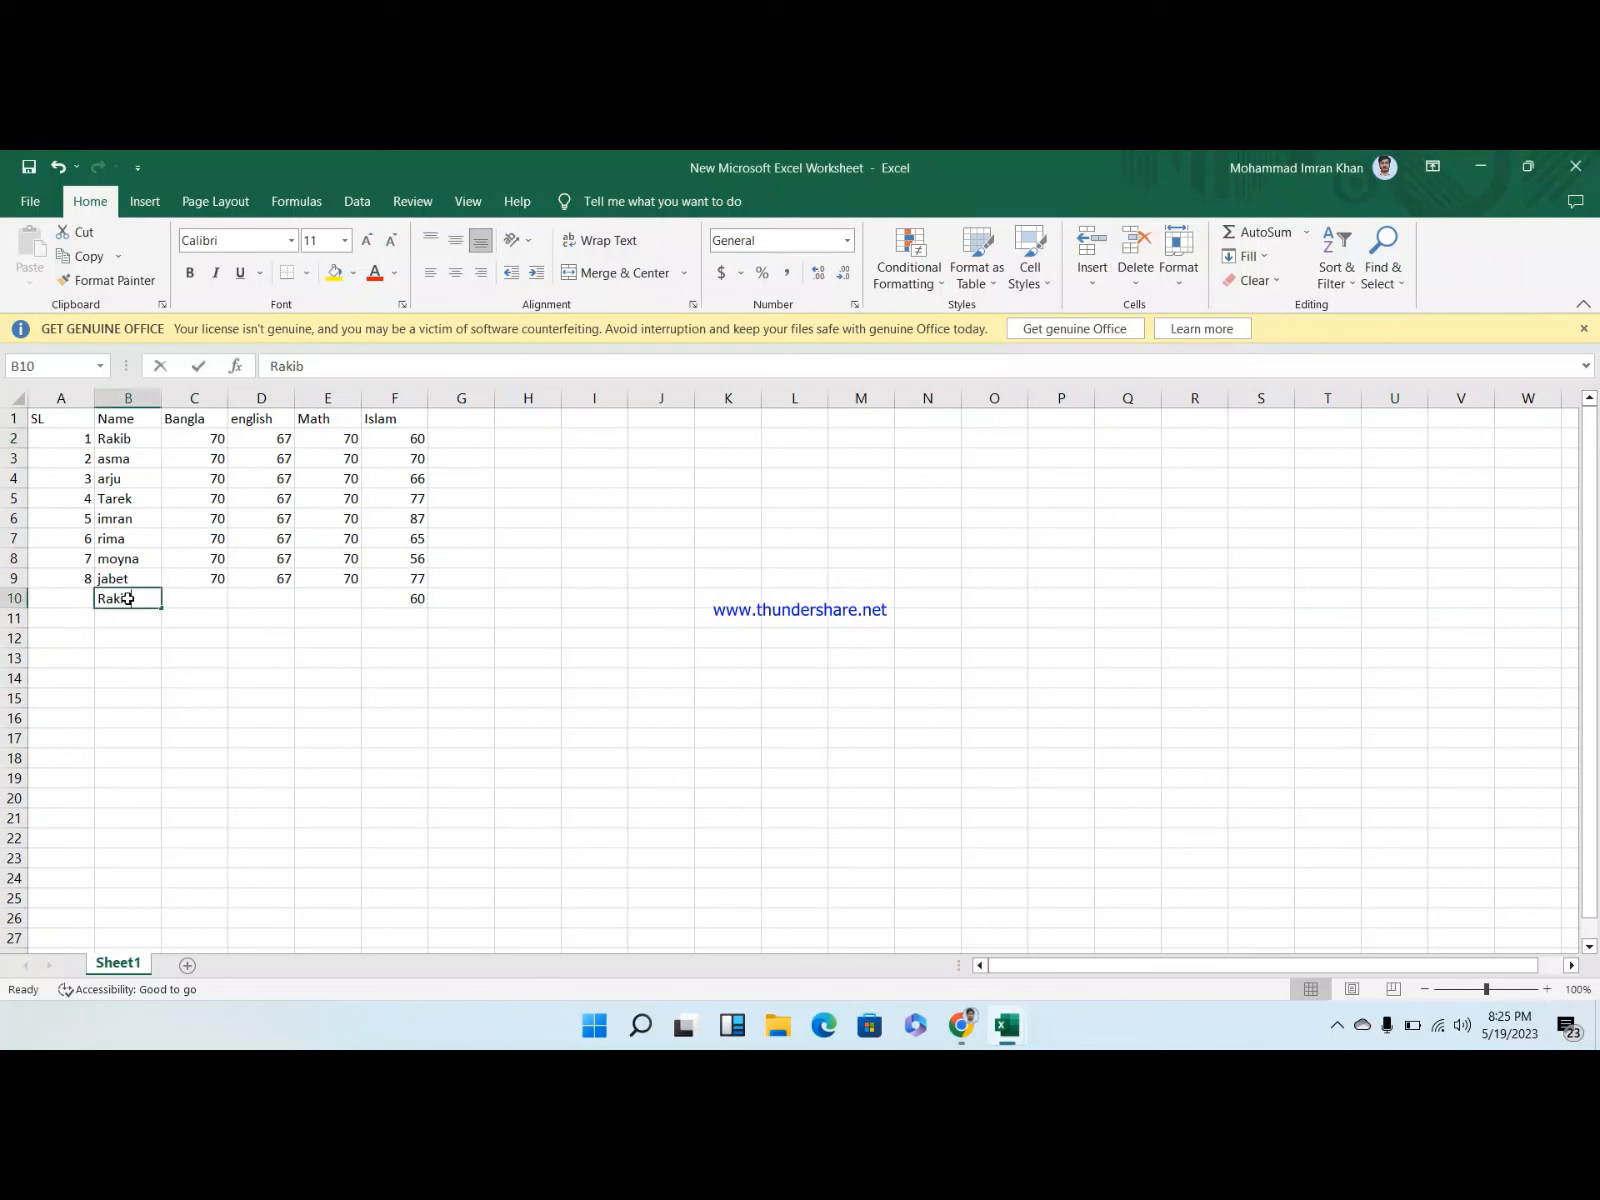
pyautogui.doubleClick(128, 600)
pyautogui.write('2')
pyautogui.press('Return')
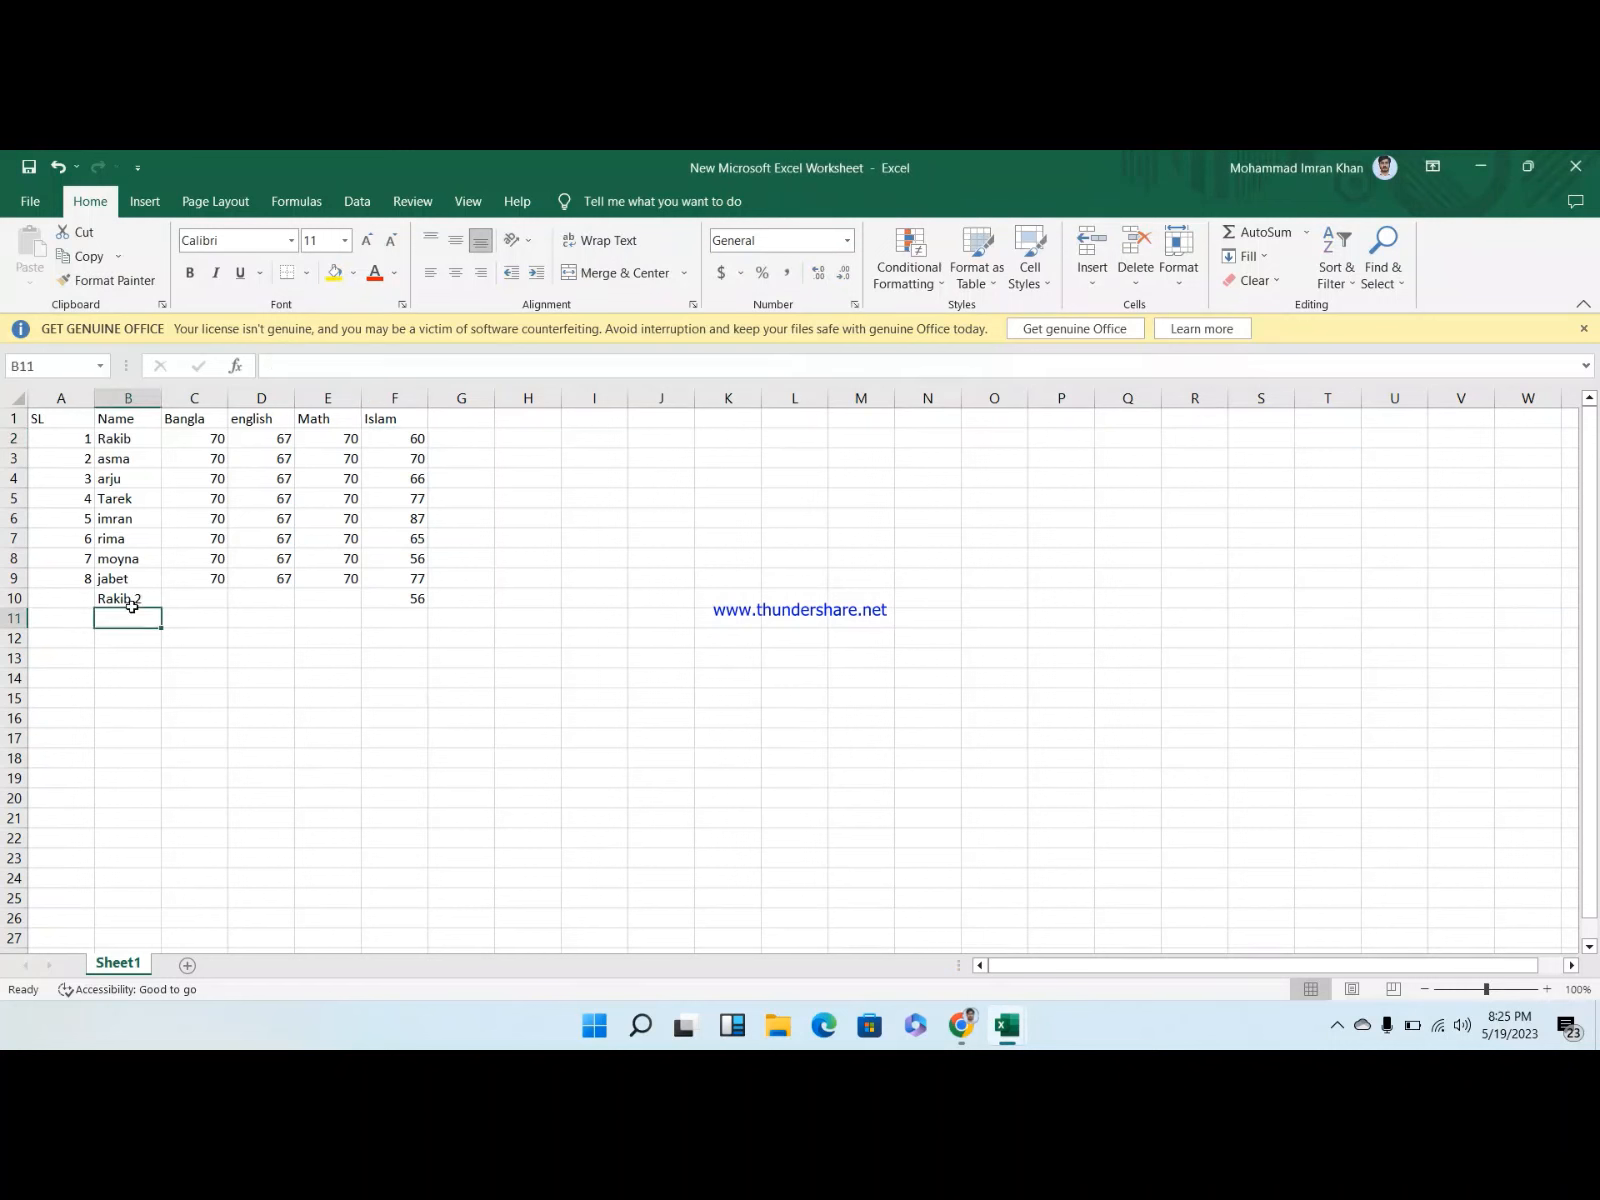